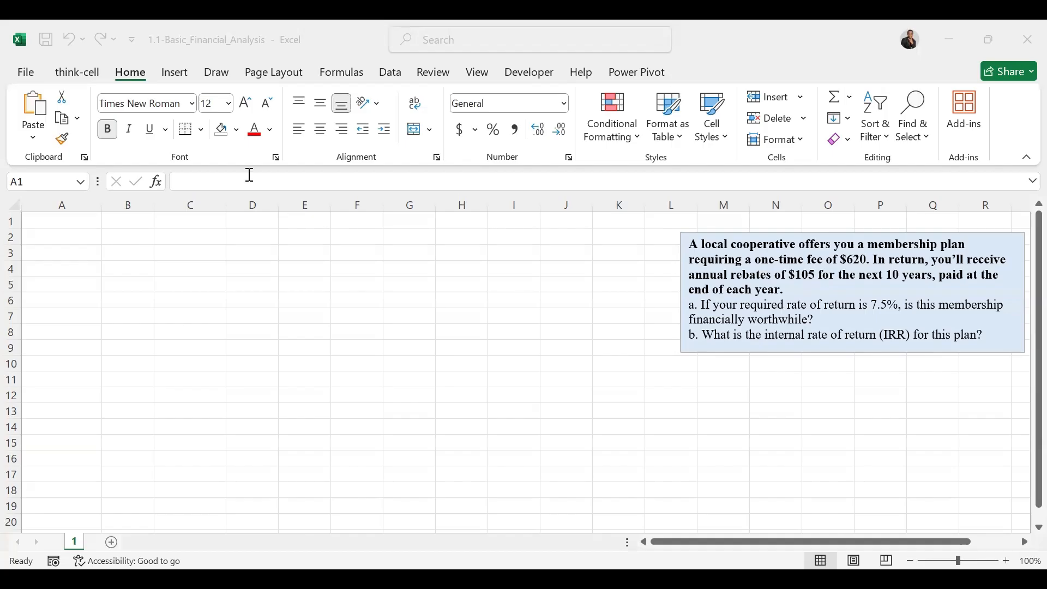
Copy the words "one-time fee" from the problem text box into cell A1
click(75, 220)
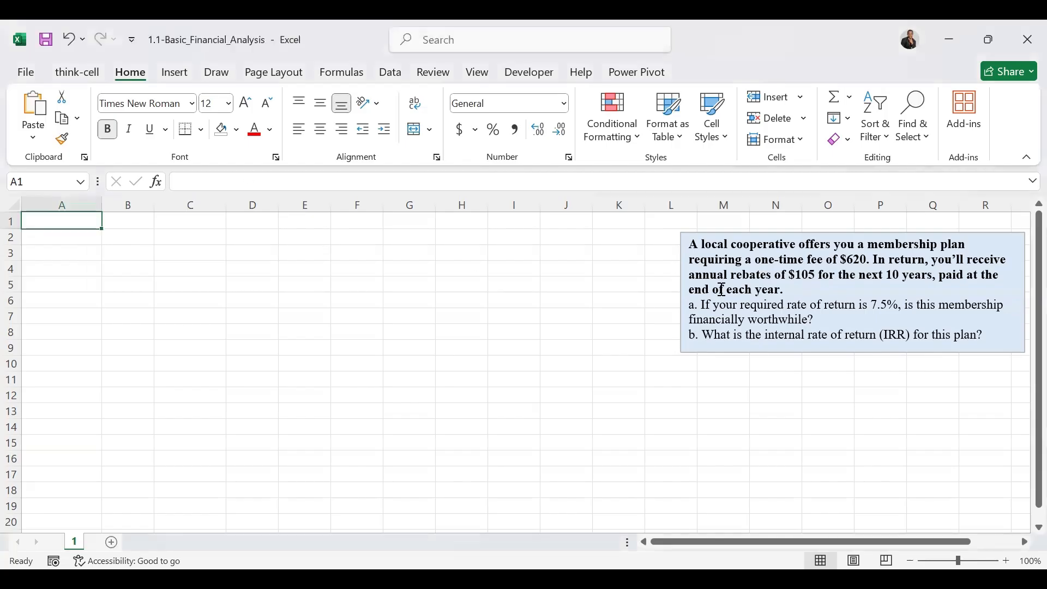
drag(757, 256, 825, 262)
key(ctrl+c)
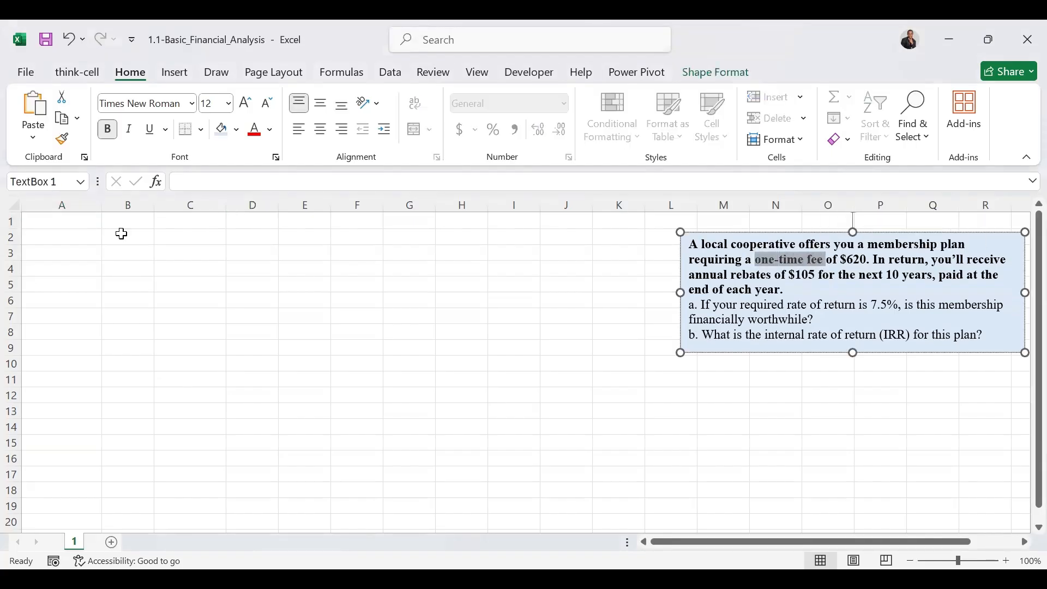
click(62, 221)
text(v)
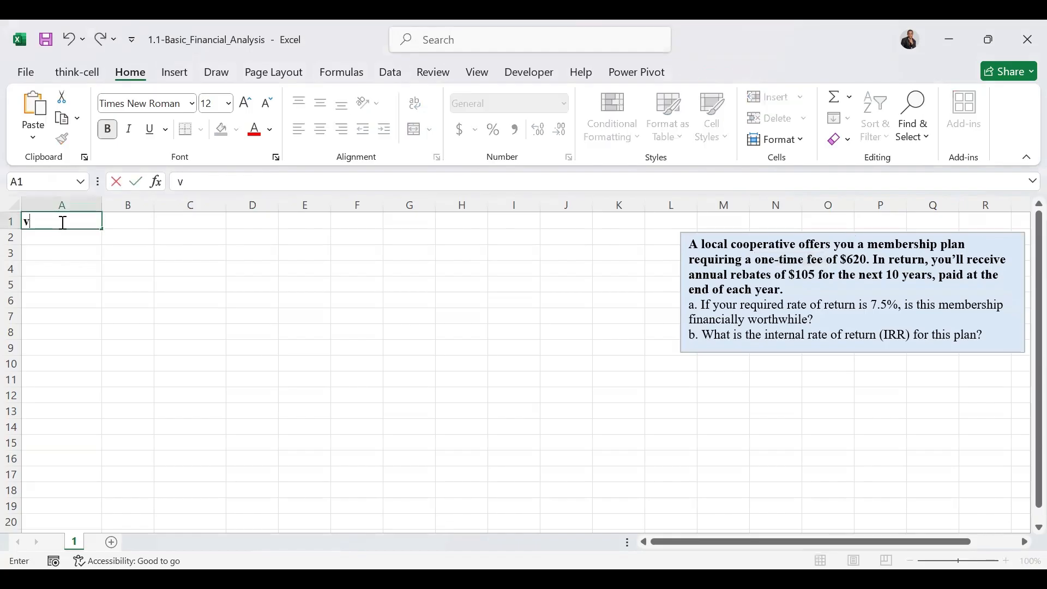
key(BackSpace)
key(ctrl+v)
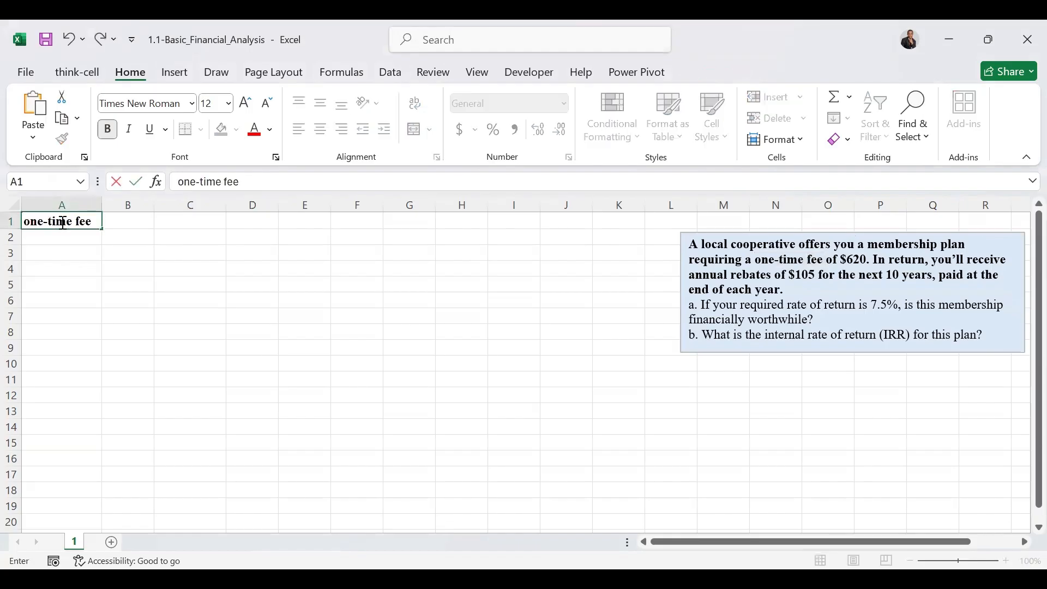
Capitalise the label in A1 as "One-time fee" and enter 620 beside it in B1
click(31, 225)
key(BackSpace)
text(O)
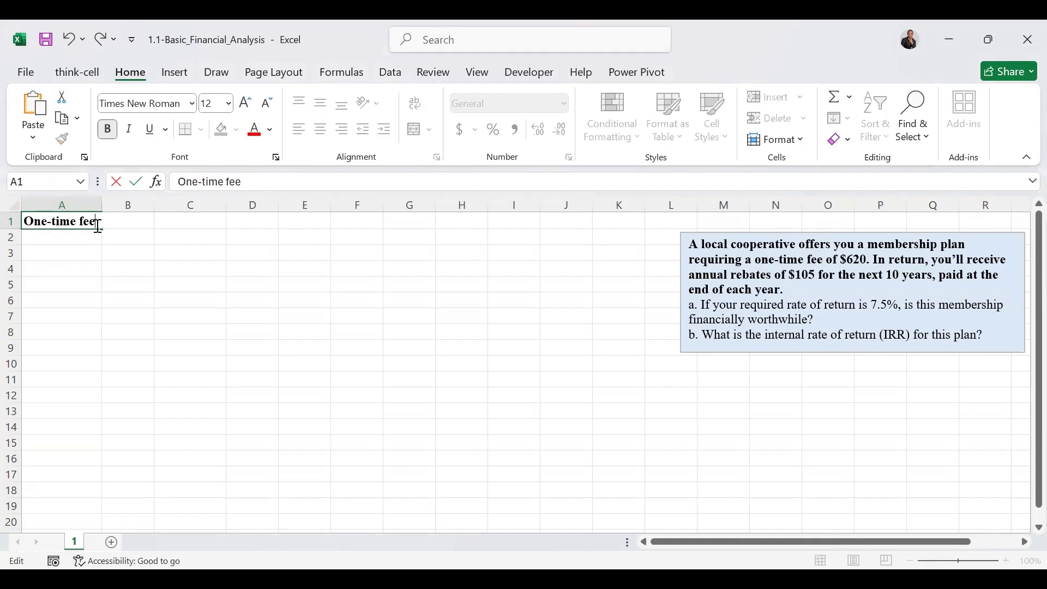
key(ctrl+Return)
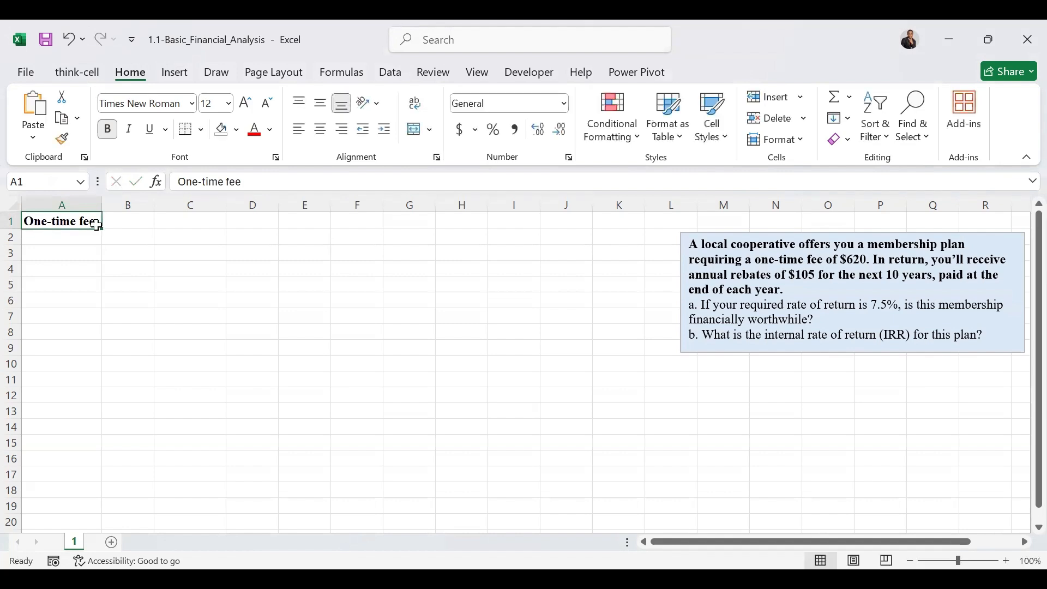
click(132, 219)
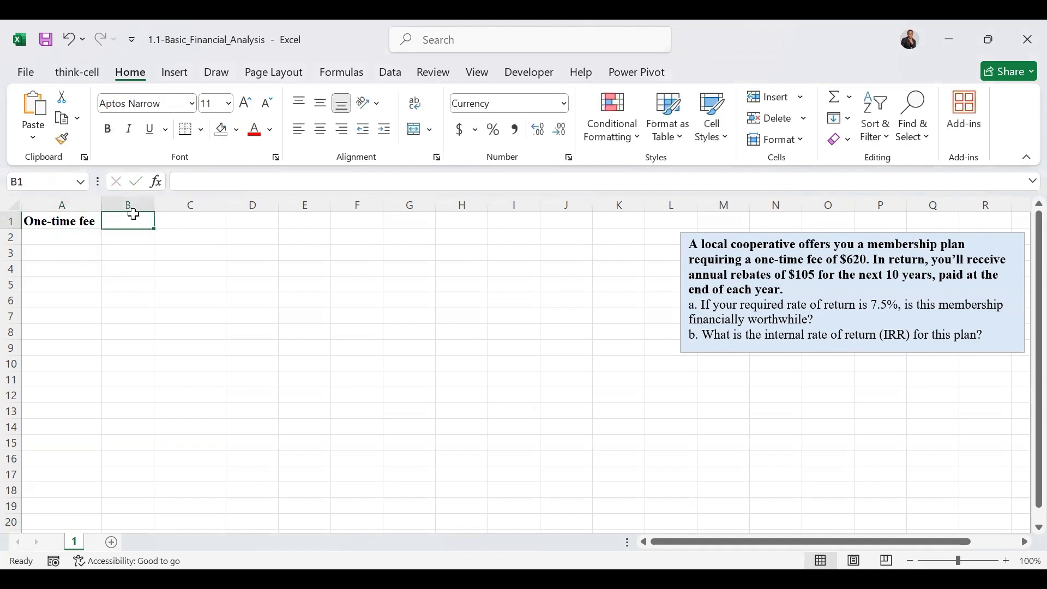
text(620)
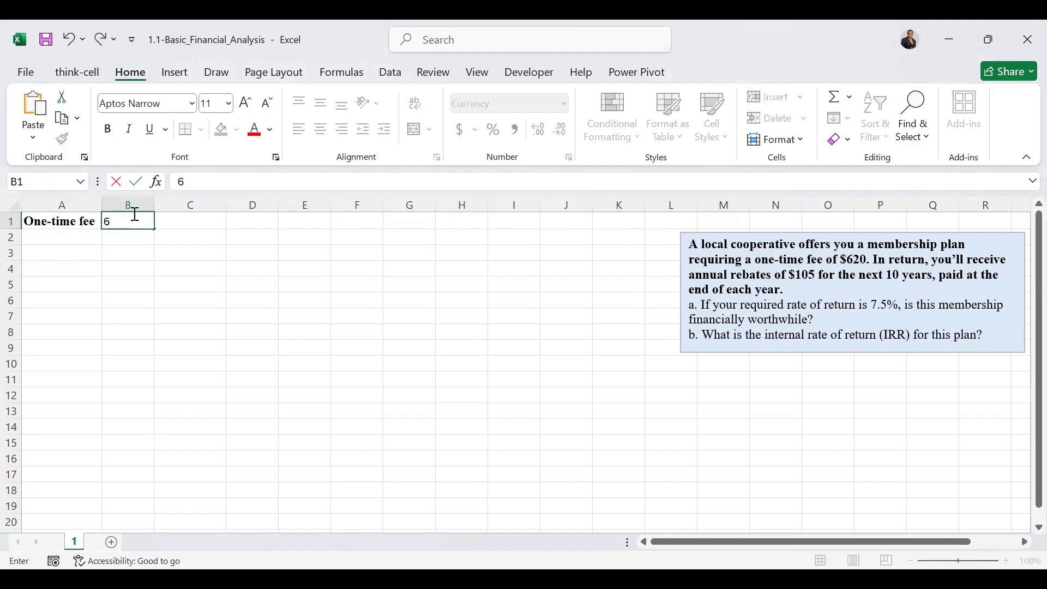
Add the label "Annual rebate" in A2 with the value 105 in B2
click(65, 239)
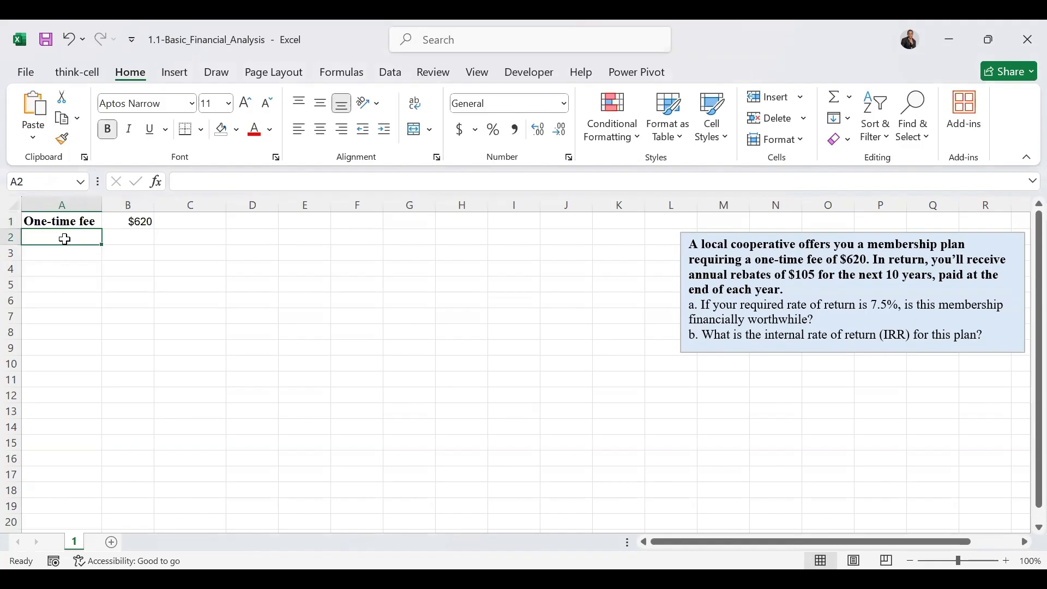
text(An)
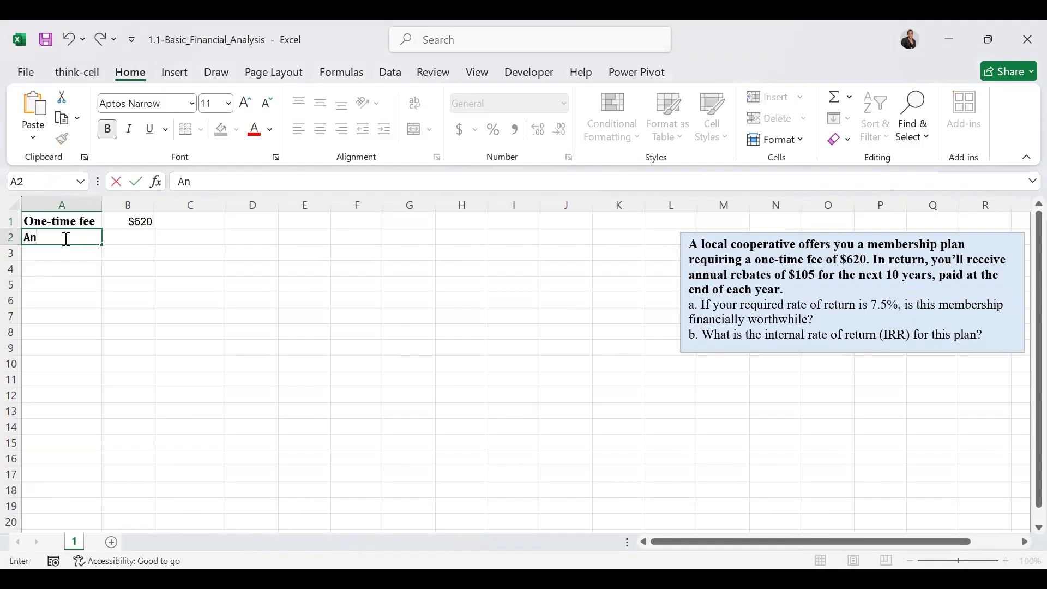
text(nual rebate)
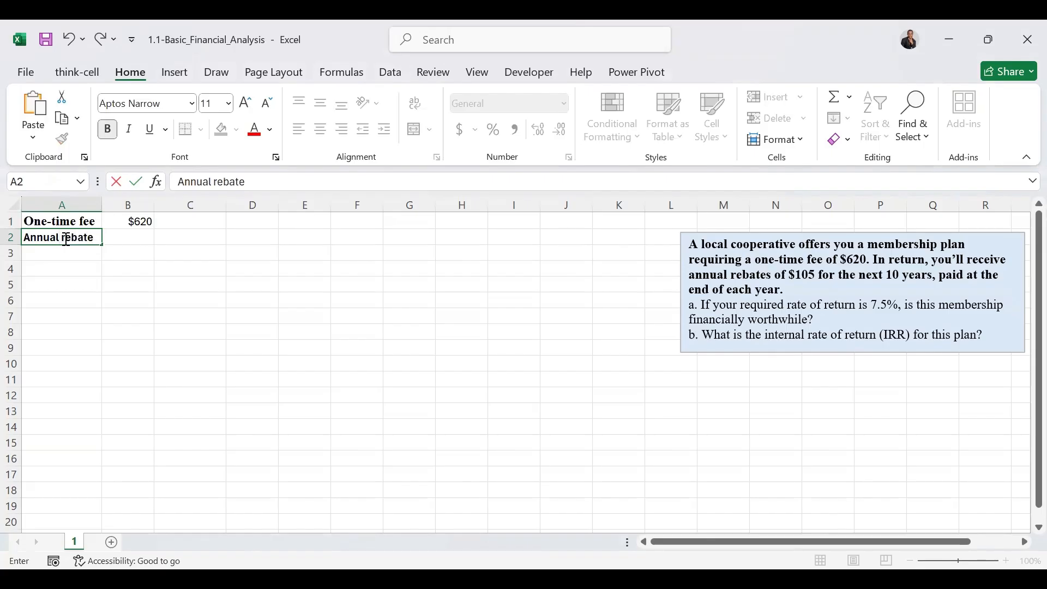
key(Tab)
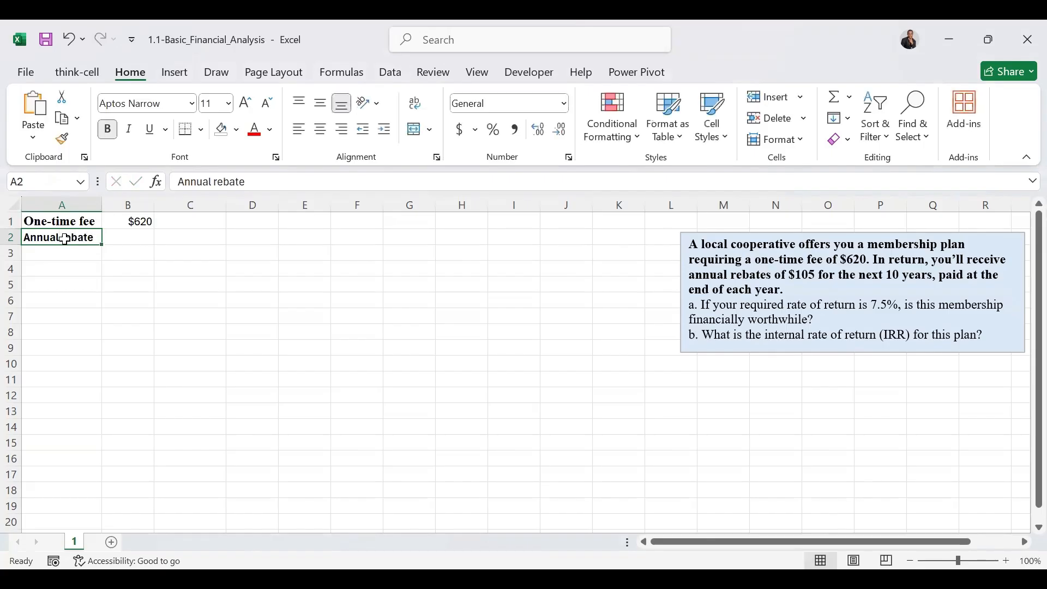
text(105)
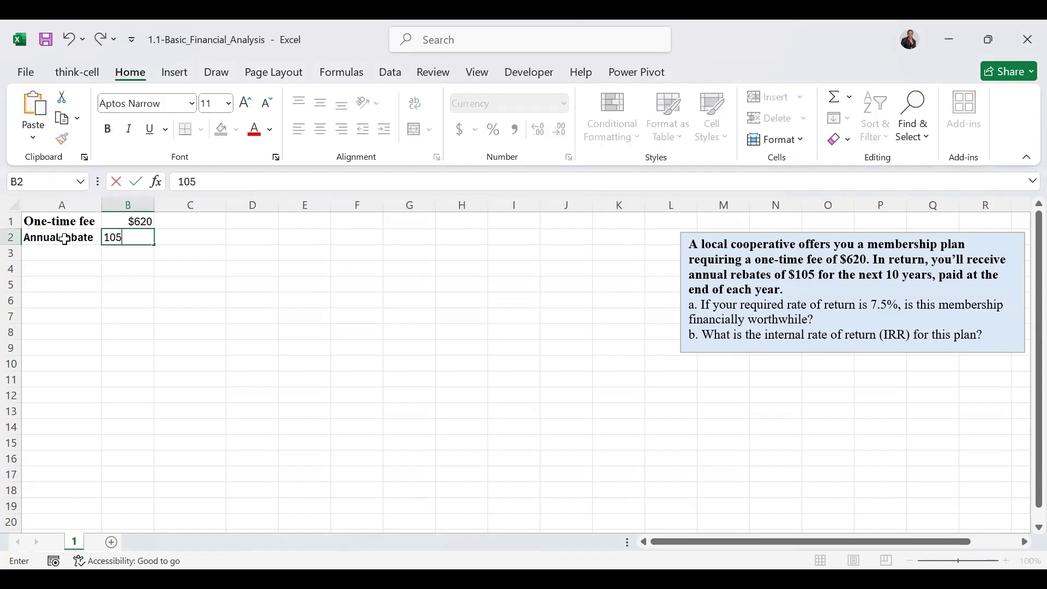
key(ctrl+Return)
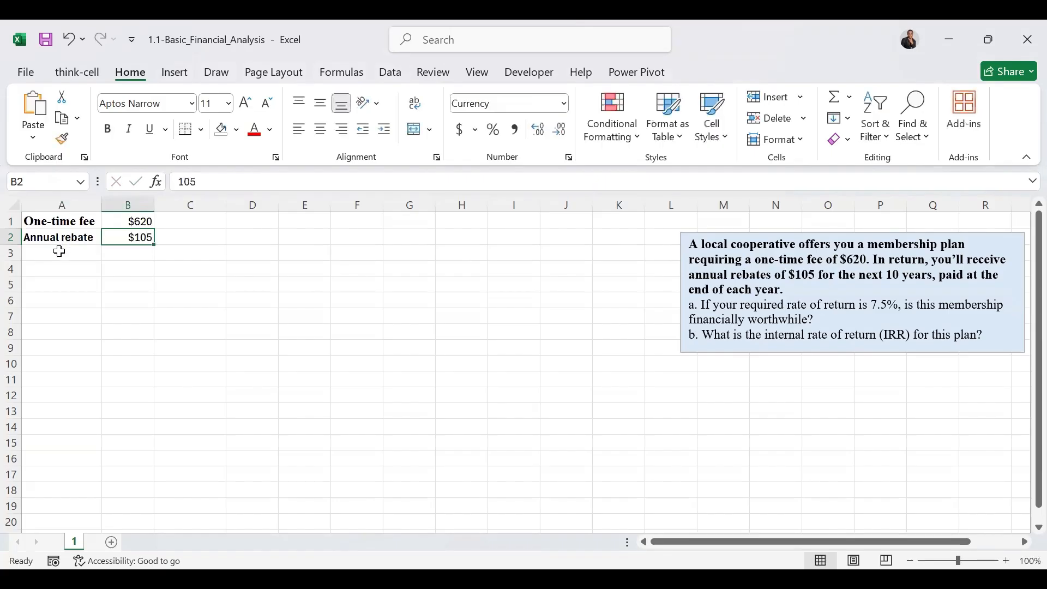
Add the label "Tenor" in A3 with the value 10 in B3
click(59, 252)
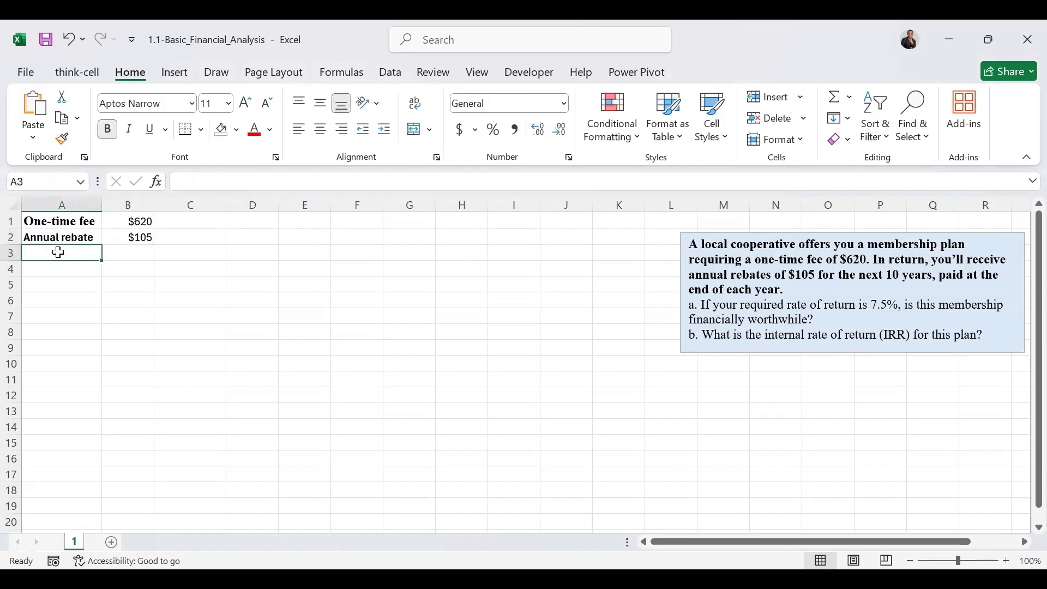
text(Tenor)
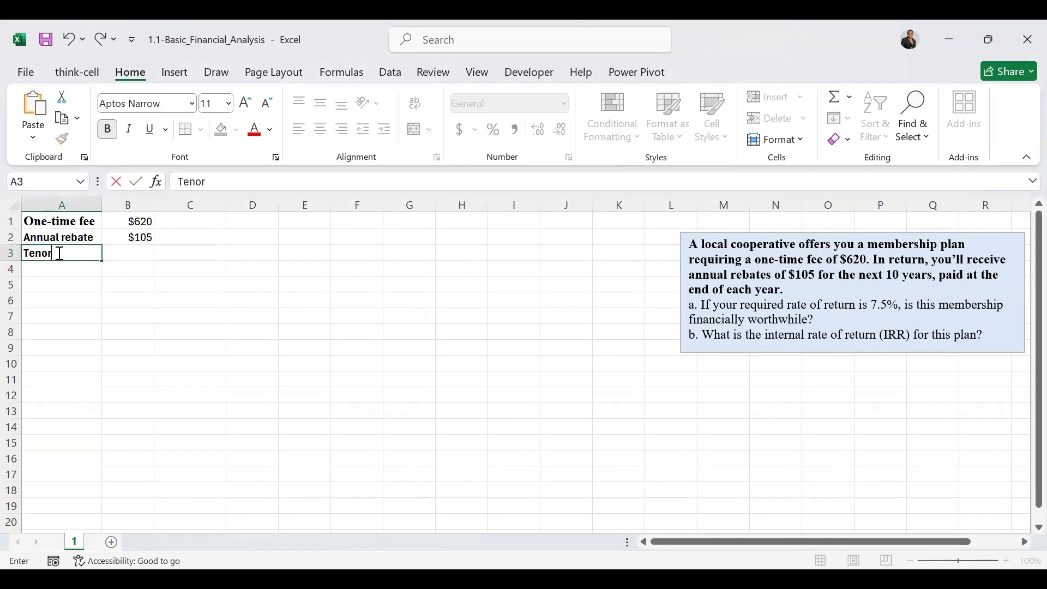
key(Tab)
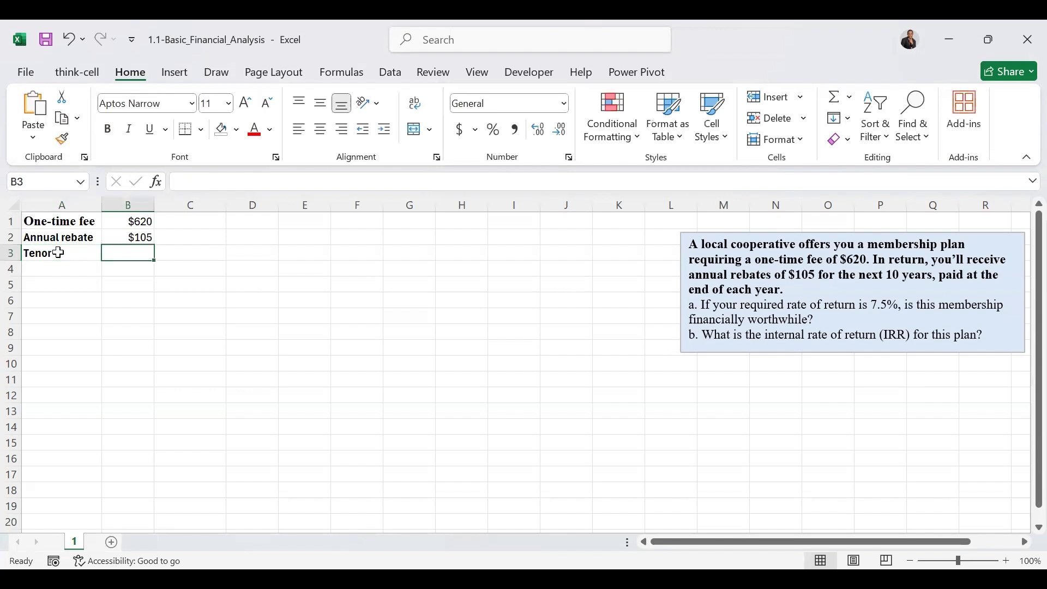
text(10)
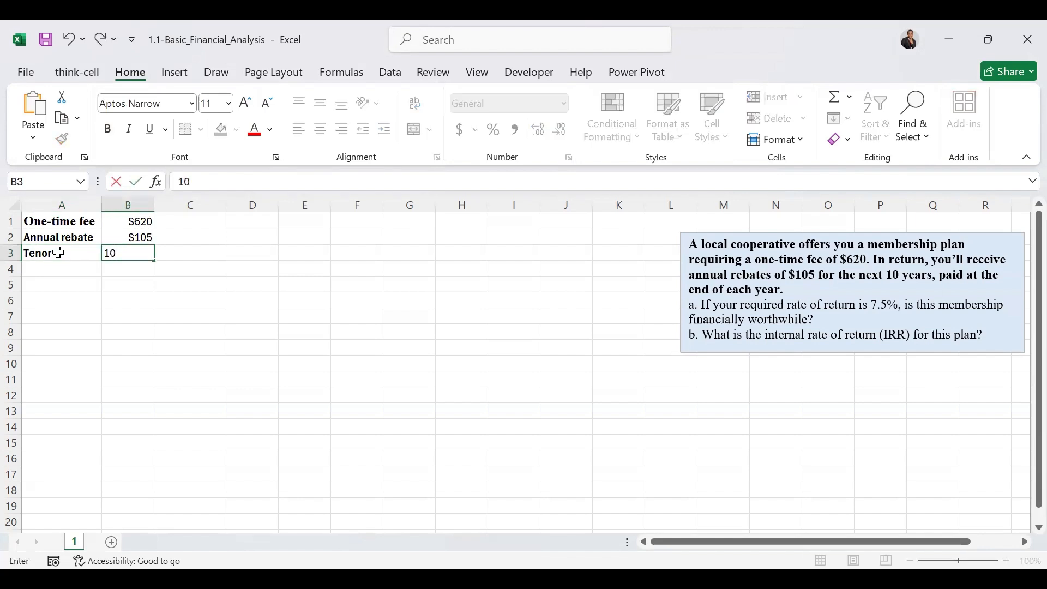
key(ctrl+Return)
Add the label "Rate of return" in A4 with the value 7.5% in B4
click(56, 270)
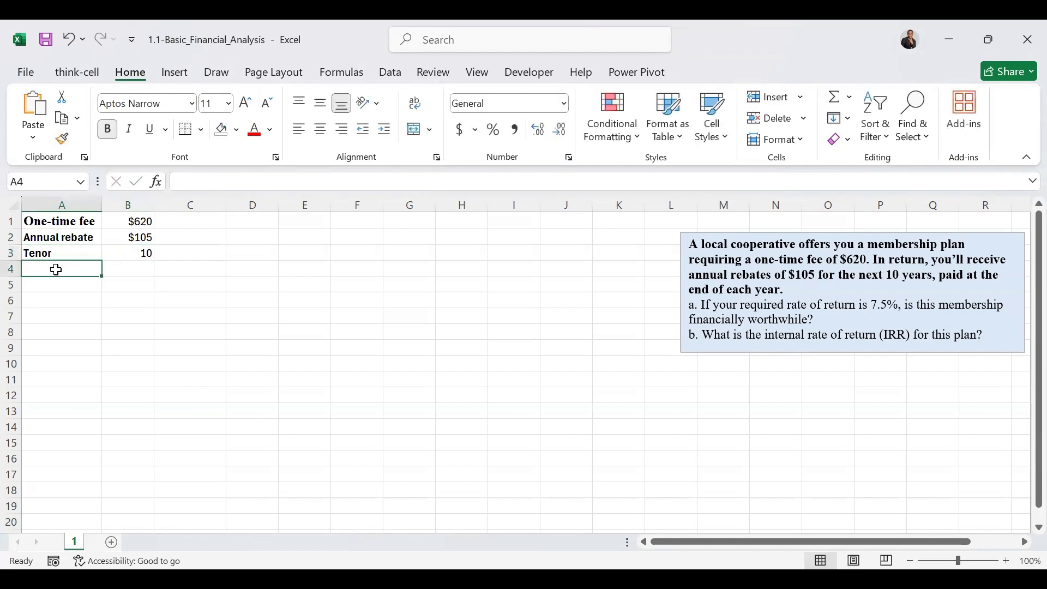
text(Rete)
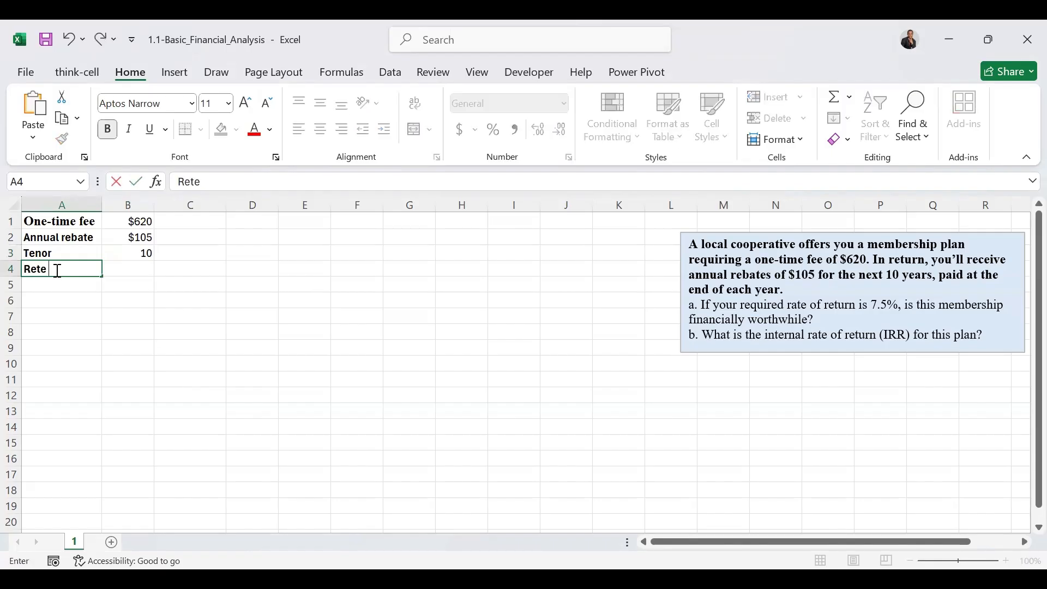
key(BackSpace)
key(BackSpace)
key(BackSpace)
text(ate of return)
key(ctrl+Return)
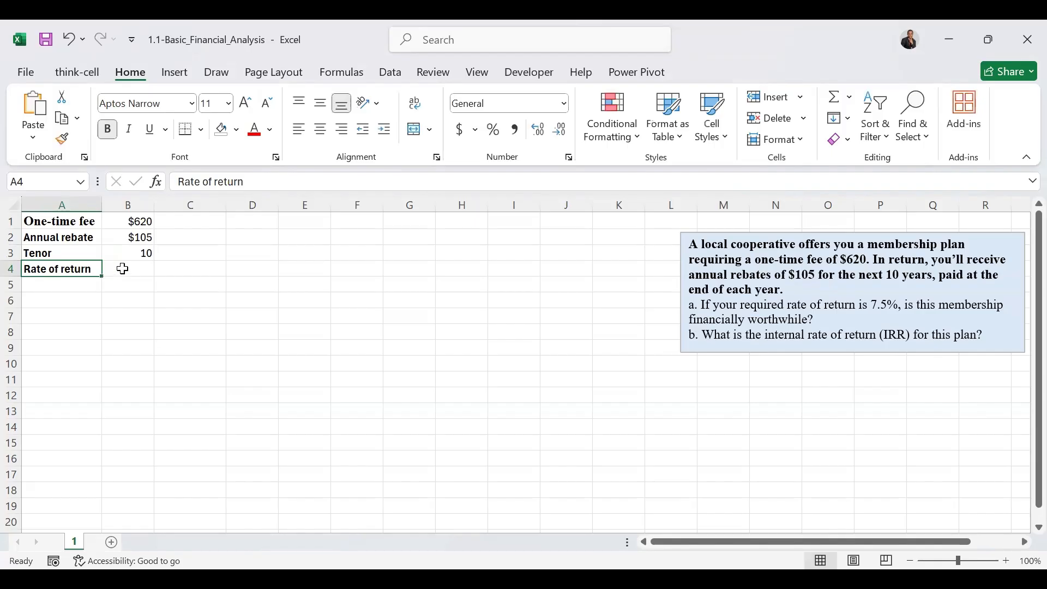
click(122, 269)
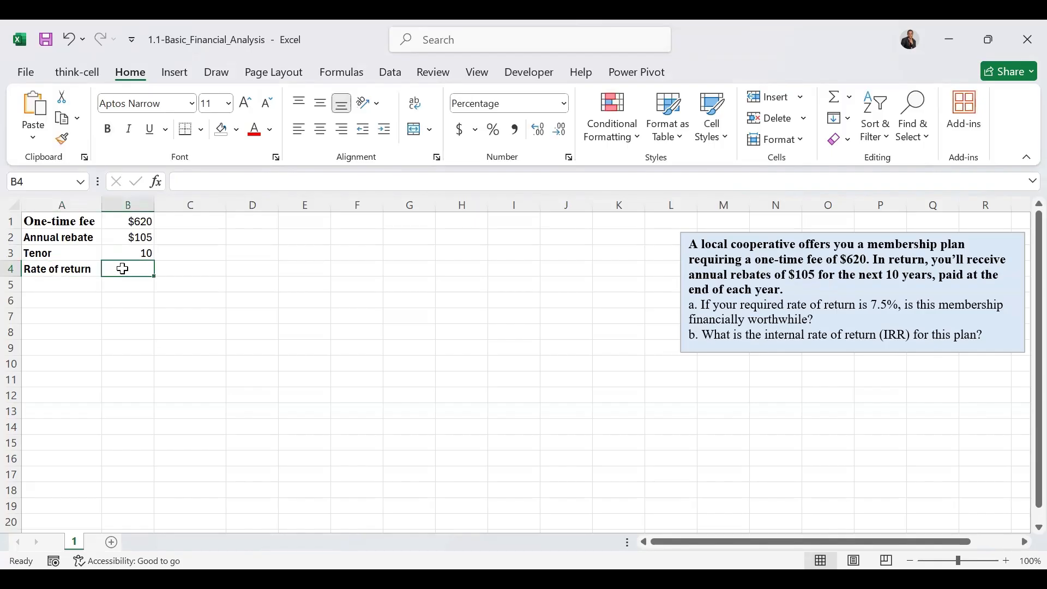
text(7.5)
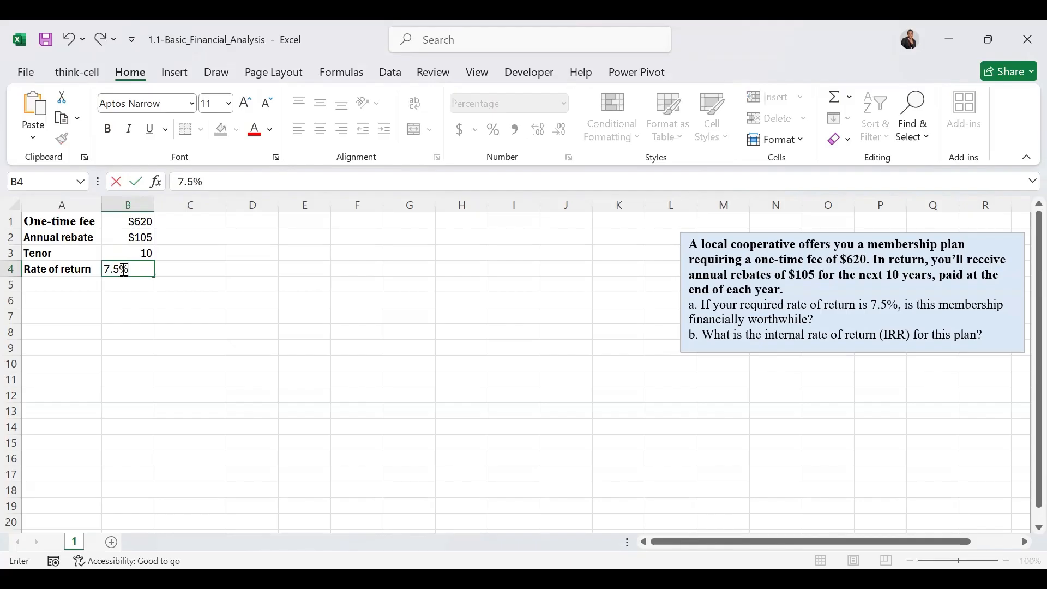
key(ctrl+Return)
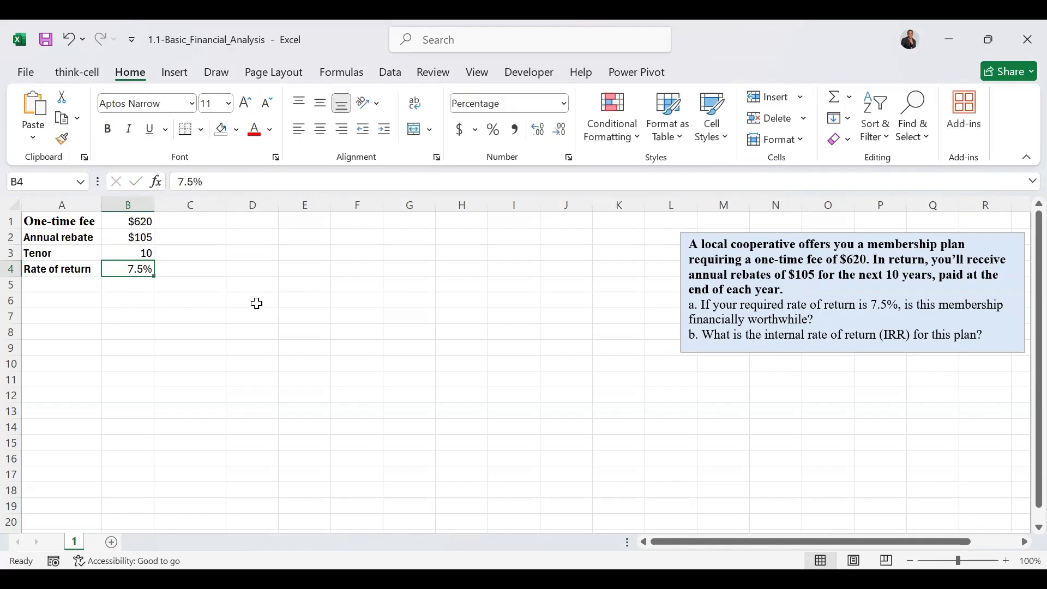
Enter the column header "Years" in cell A6
click(60, 298)
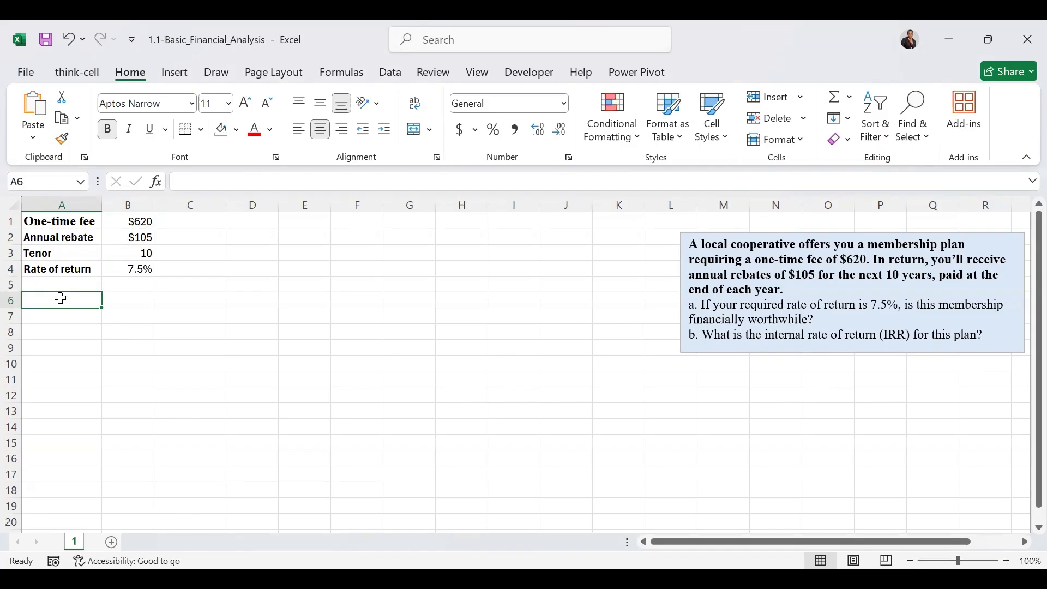
text(Y)
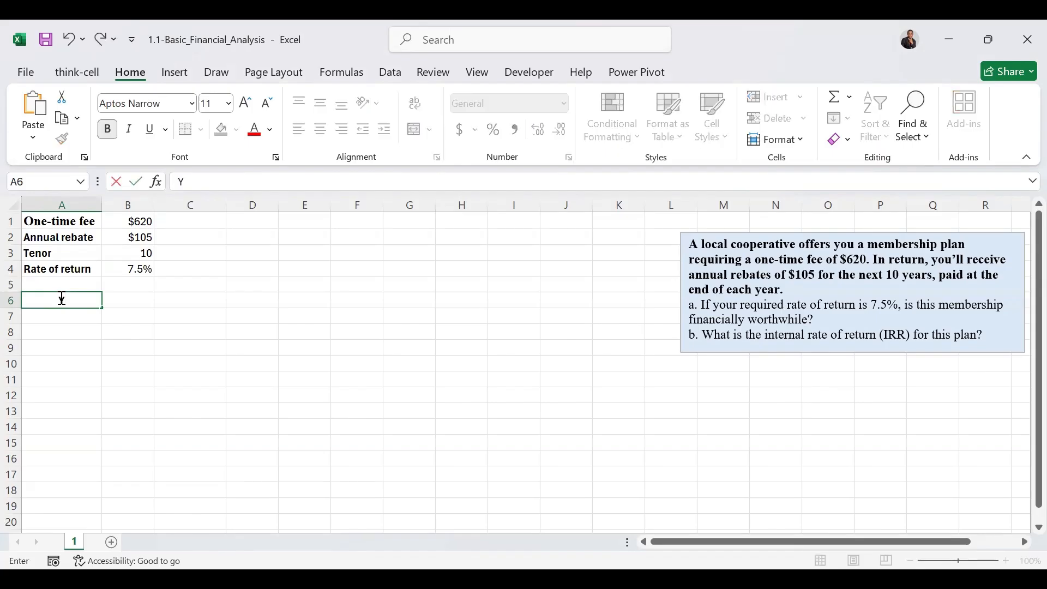
text(eara)
key(ctrl+Return)
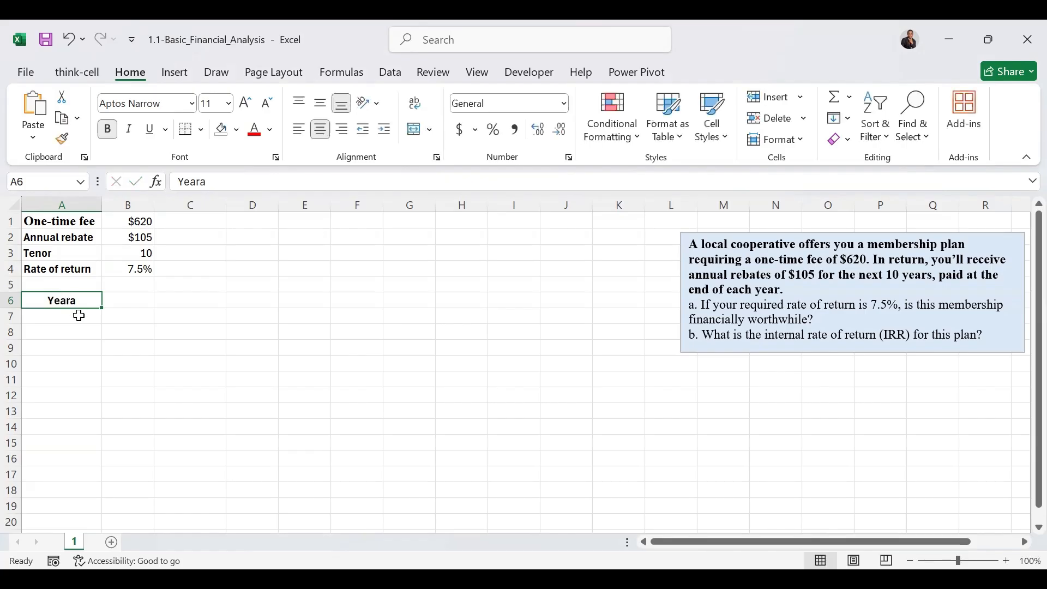
click(213, 184)
key(BackSpace)
text(s)
key(ctrl+Return)
Fill a linear series of years from 0 to 10 down column A from A7, with step value 1 and stop value 10
click(90, 318)
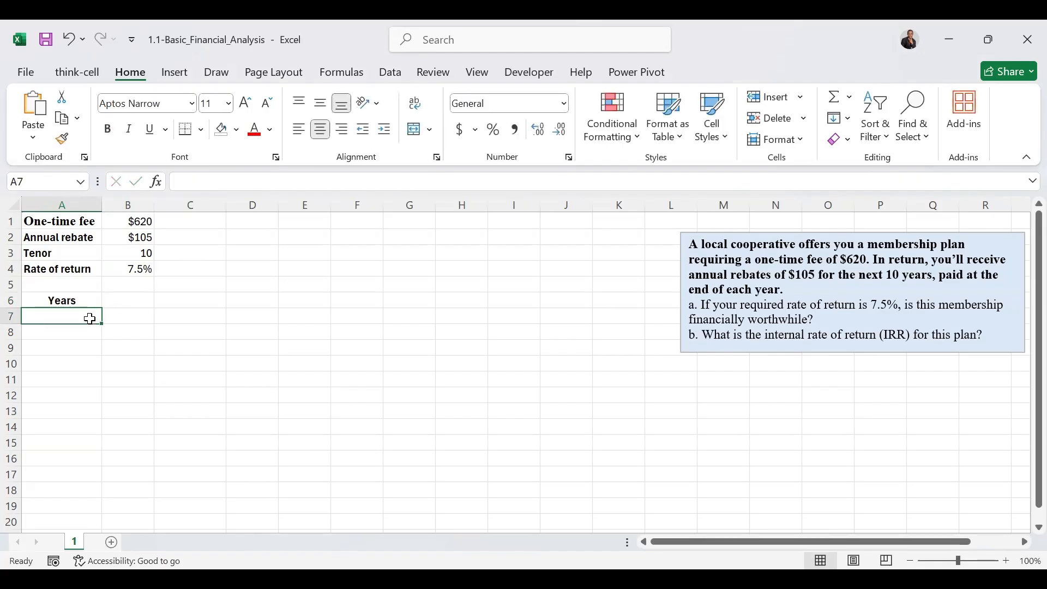
text(0)
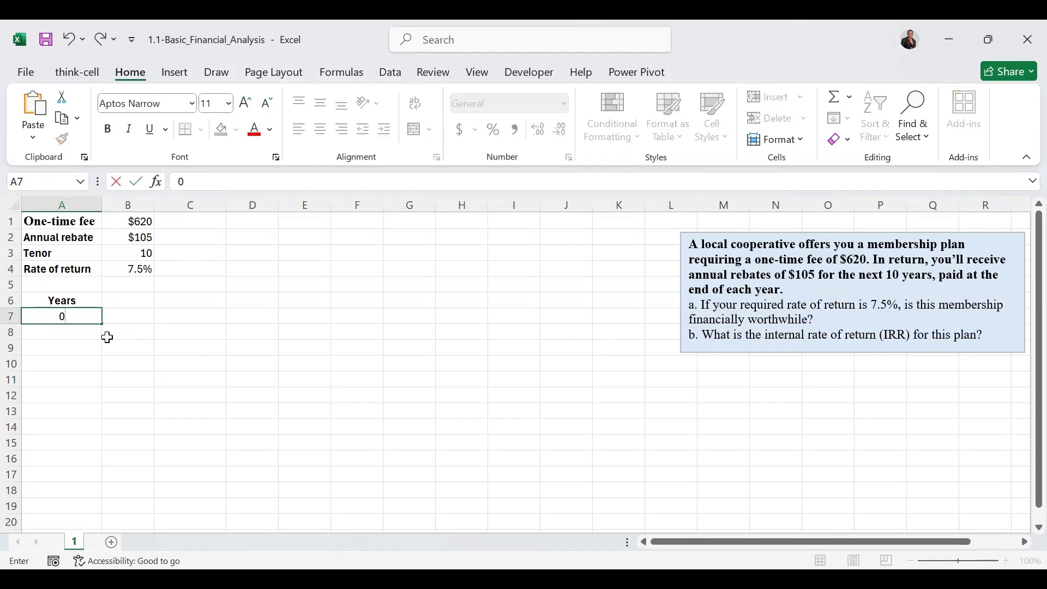
key(ctrl+Return)
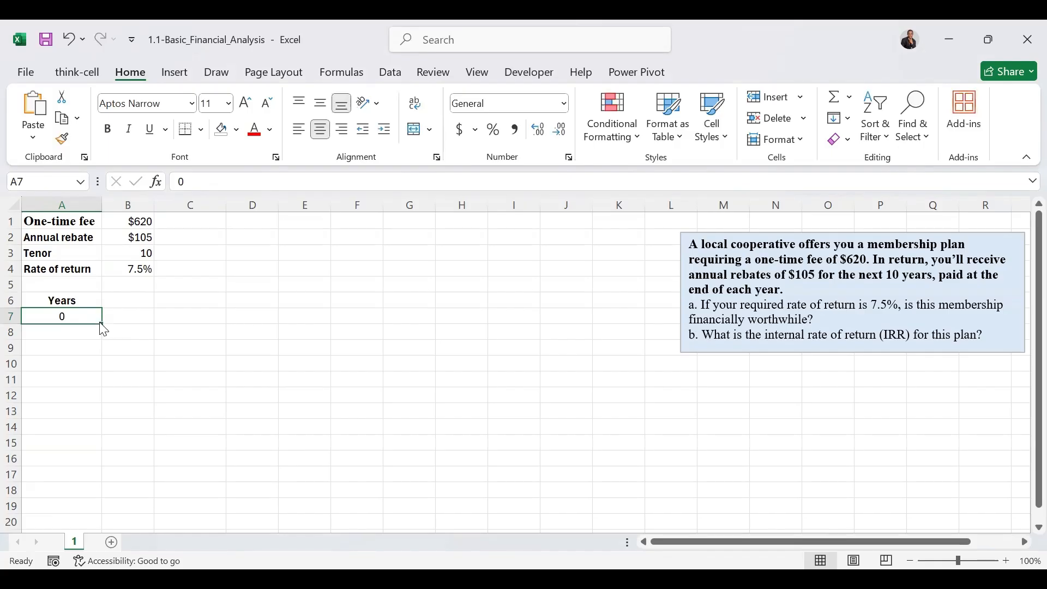
drag(101, 323, 104, 510)
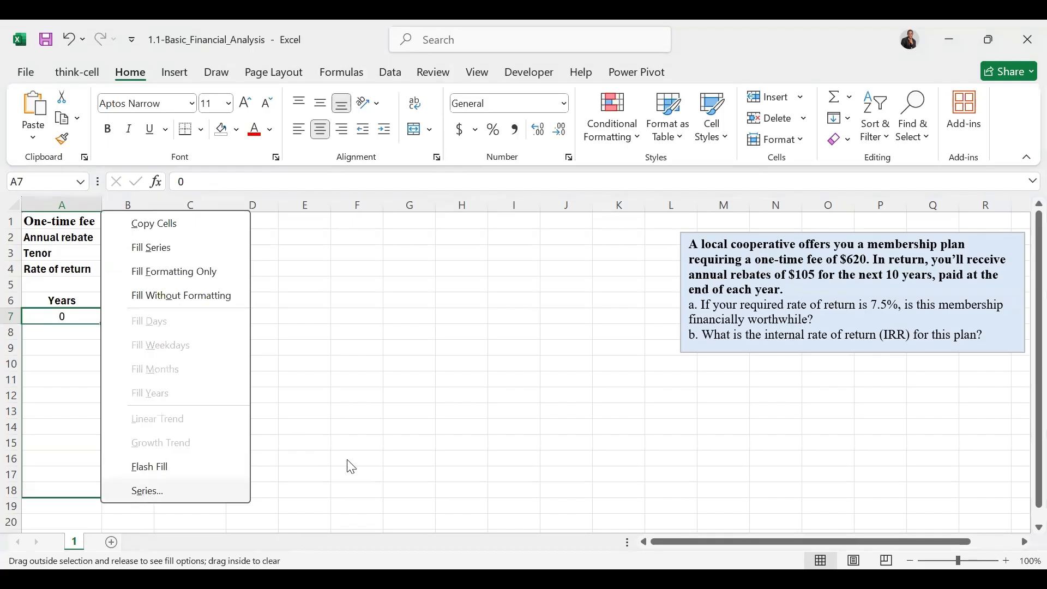
key(s)
click(828, 324)
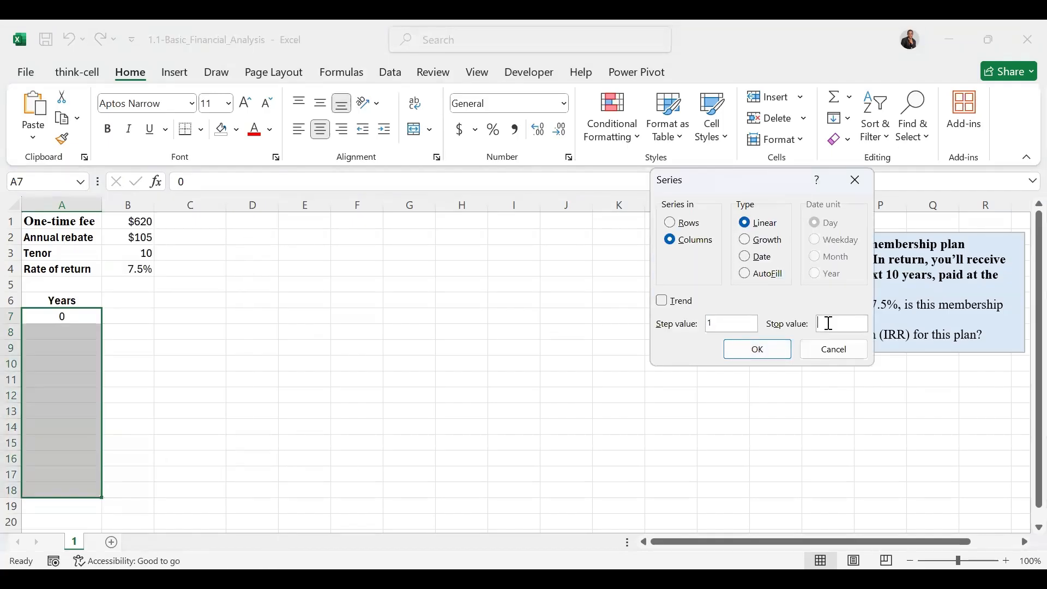
text(10)
key(Return)
click(67, 494)
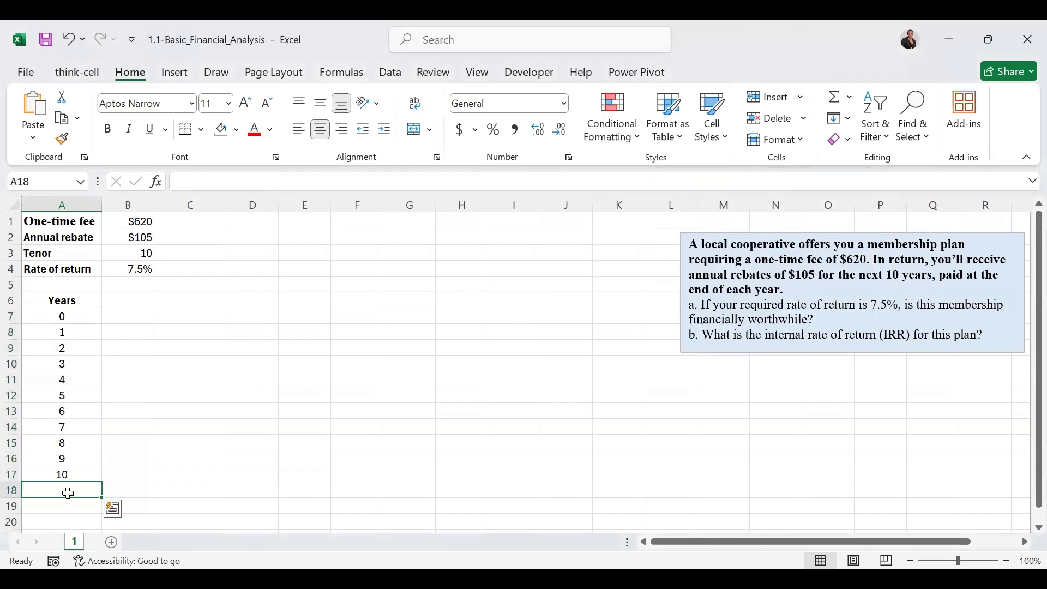
Enter the column header "Fees" in cell B6
click(125, 300)
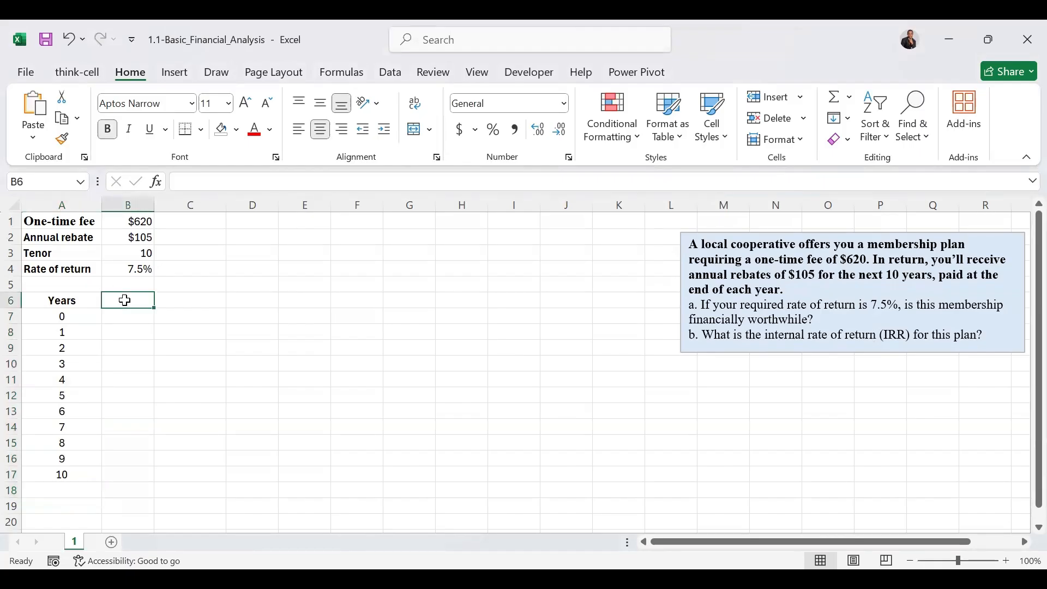
text(Fe)
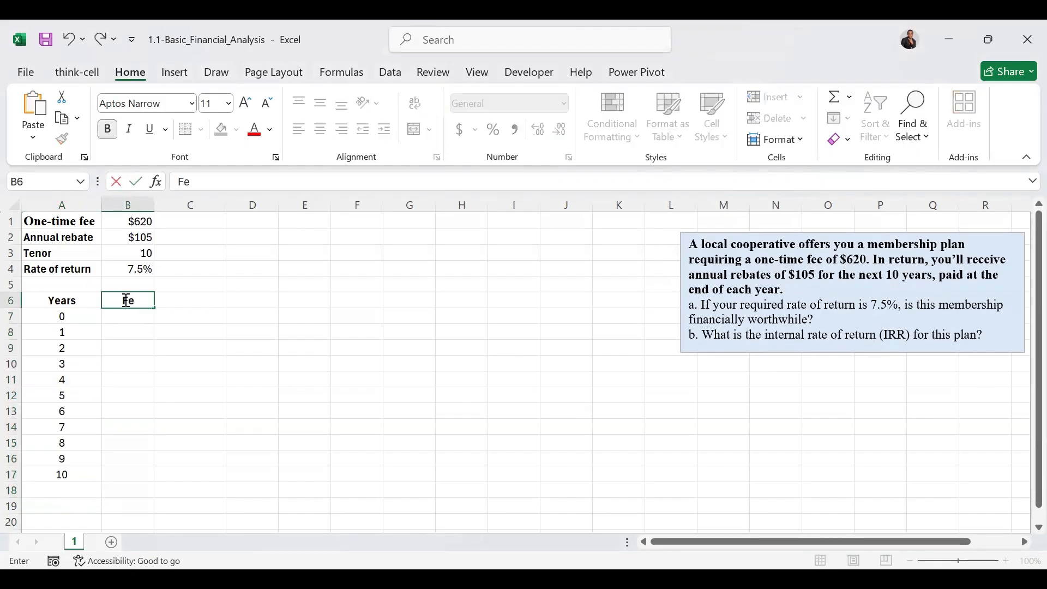
text(es)
key(ctrl+Return)
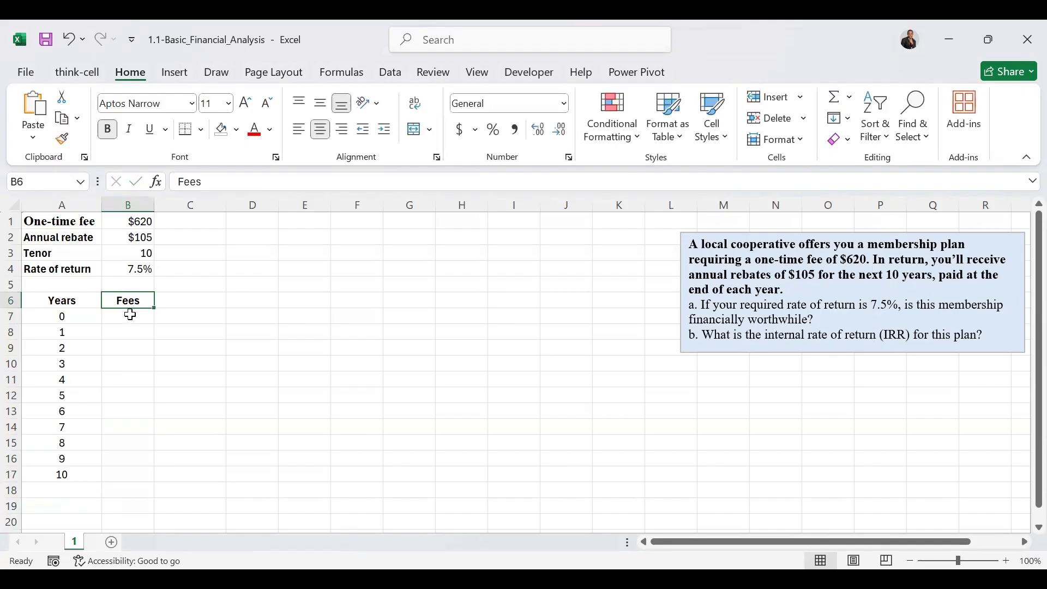
Enter the year 0 outflow in B7 as the negative one-time fee with the absolute reference =-$B$1
click(130, 314)
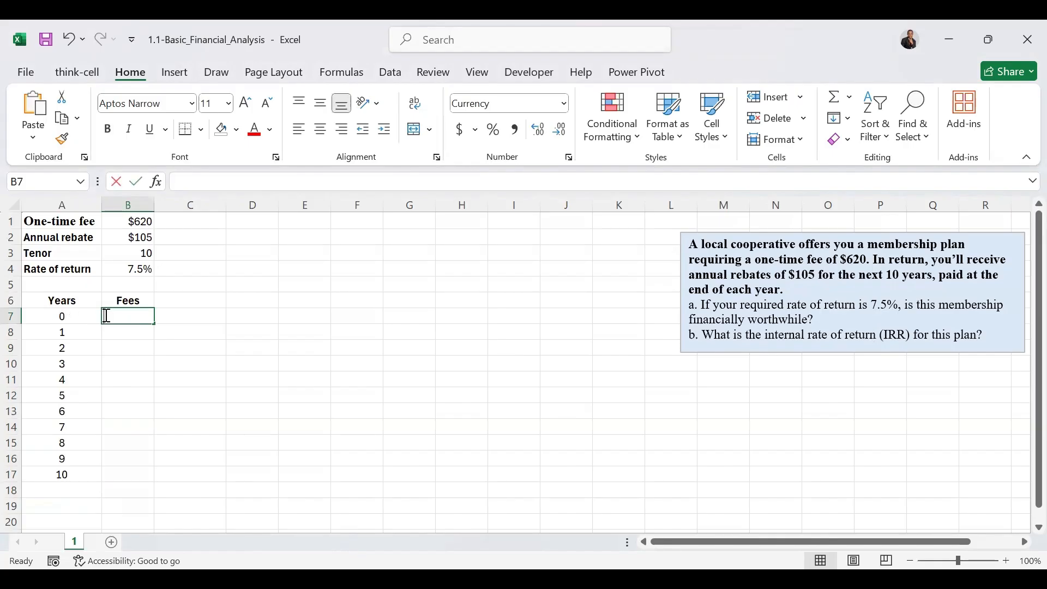
text(-)
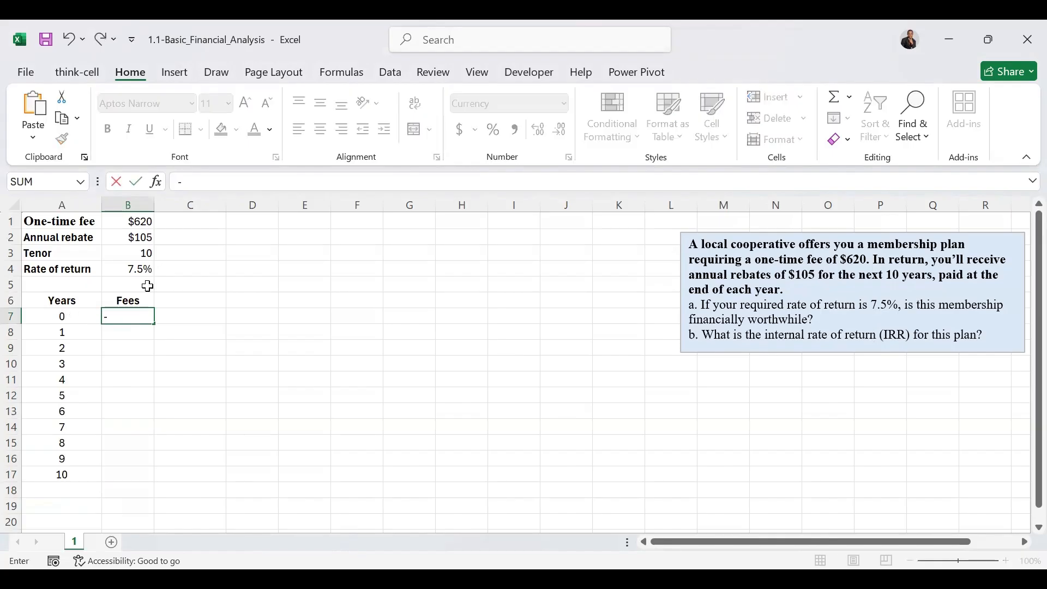
click(124, 222)
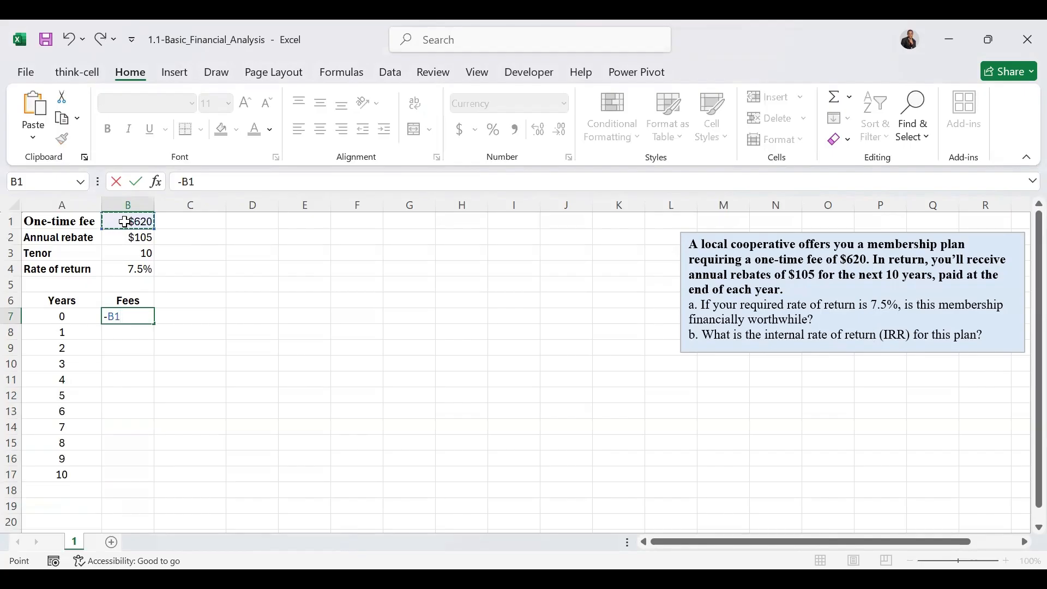
key(F4)
key(ctrl+Return)
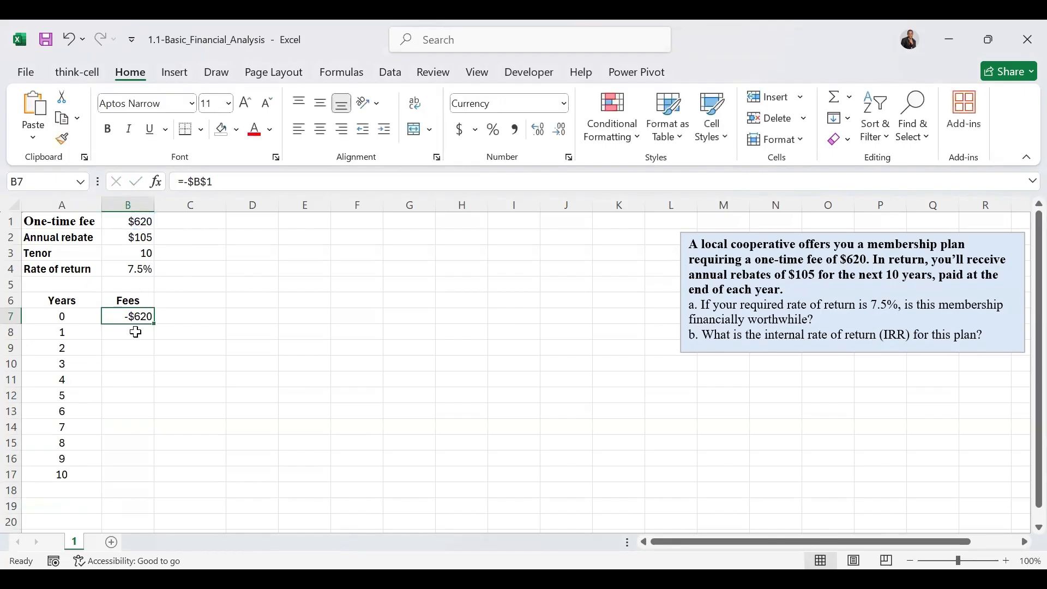
Link B8 to the annual rebate with =$B$2 and fill the formula down through B17 for years 1 to 10
click(136, 332)
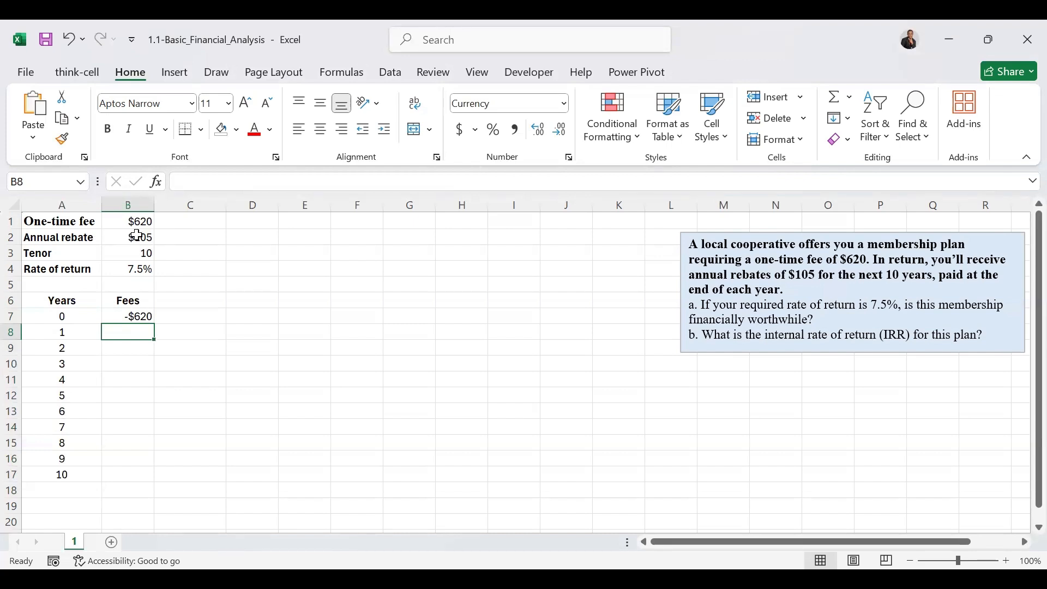
text(=)
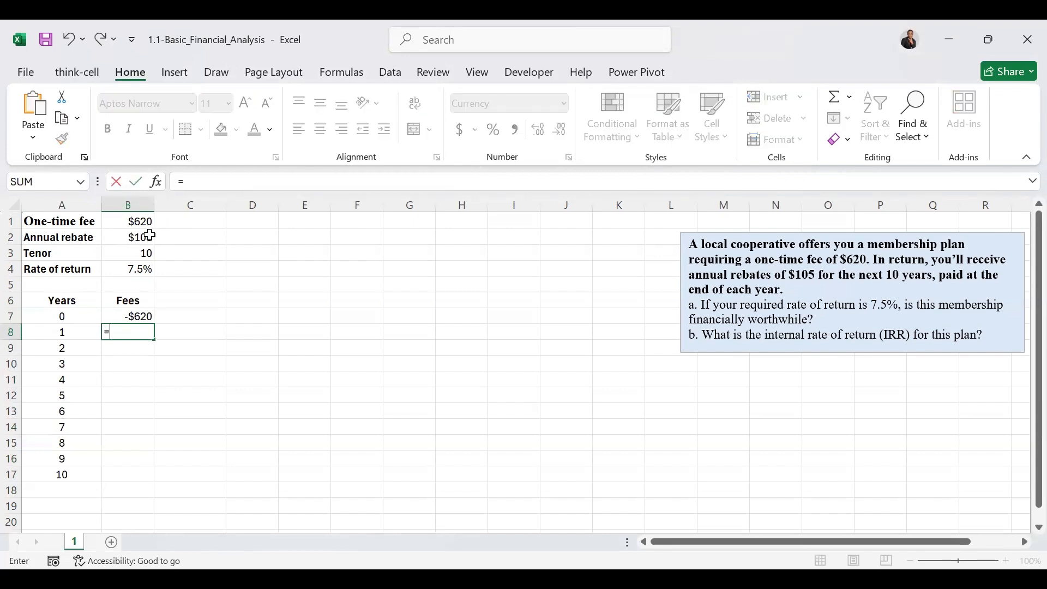
click(149, 235)
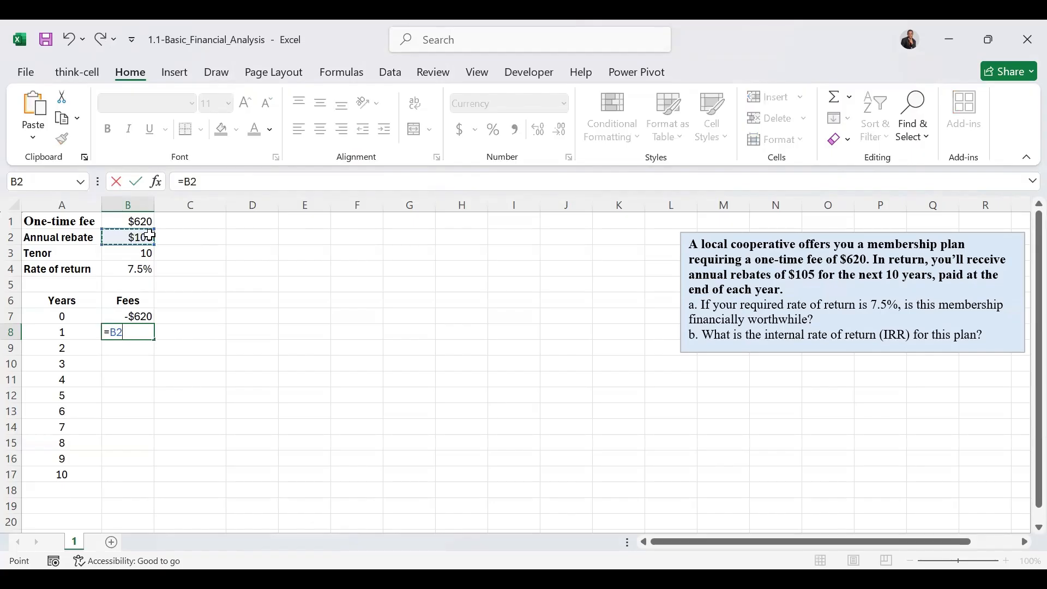
key(F4)
key(ctrl+Return)
drag(154, 340, 143, 476)
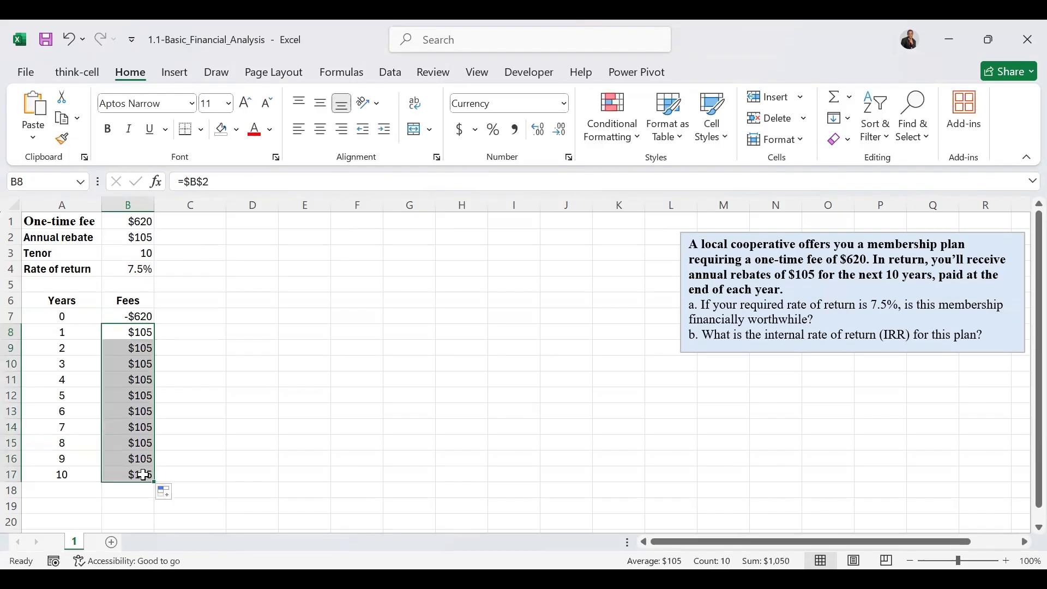
click(180, 332)
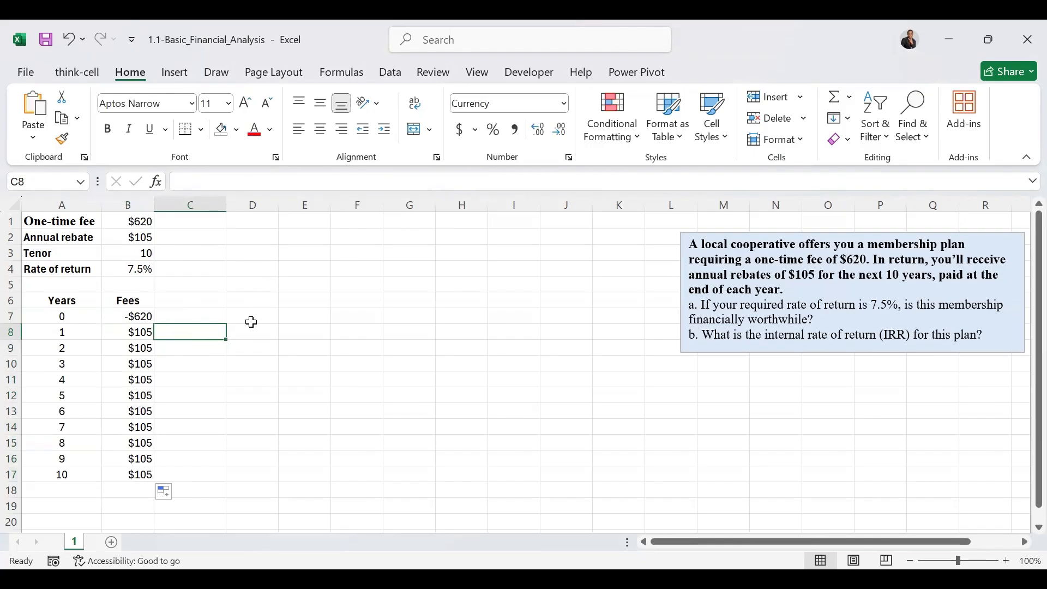
Enter the column header "Present Value" in cell C6
click(171, 295)
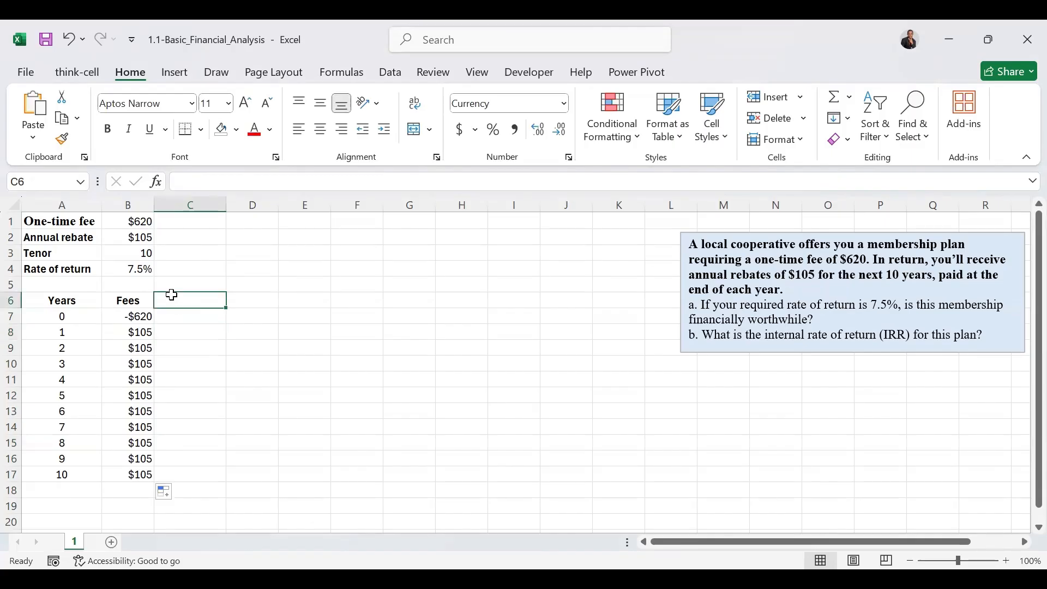
text(P)
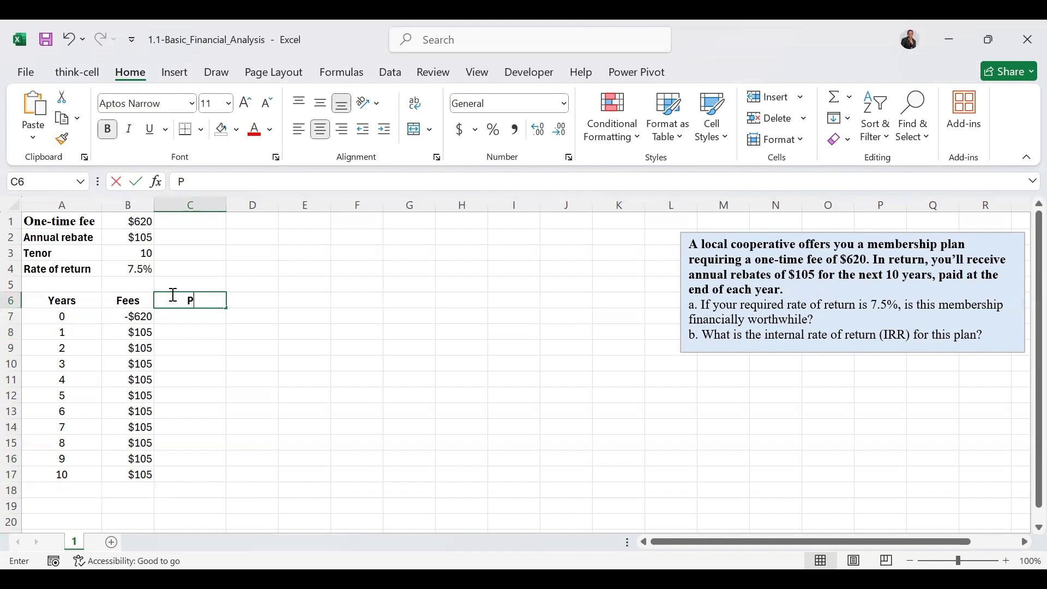
text(resen)
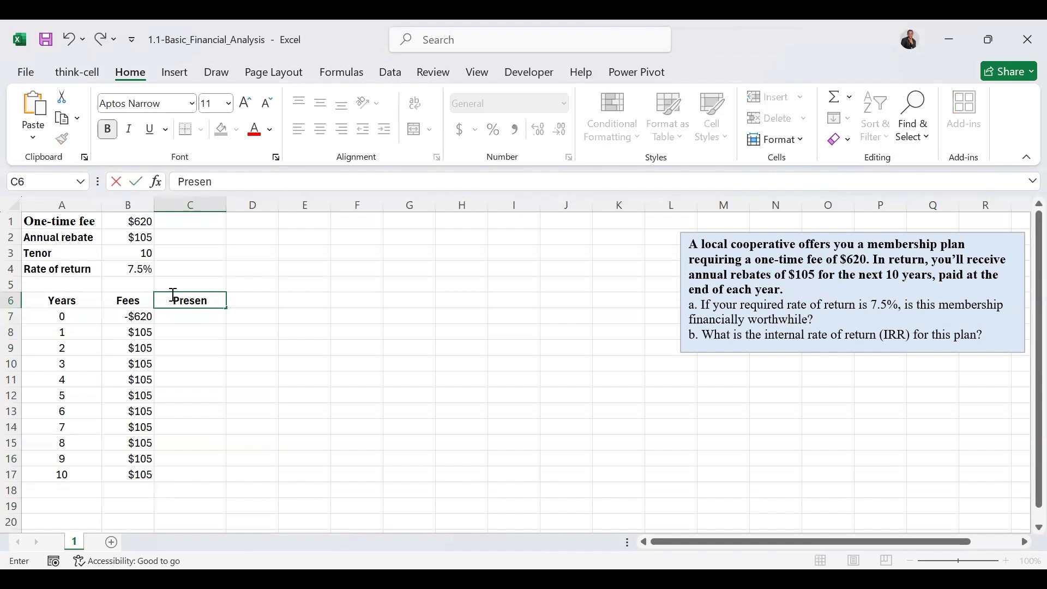
text(t Value)
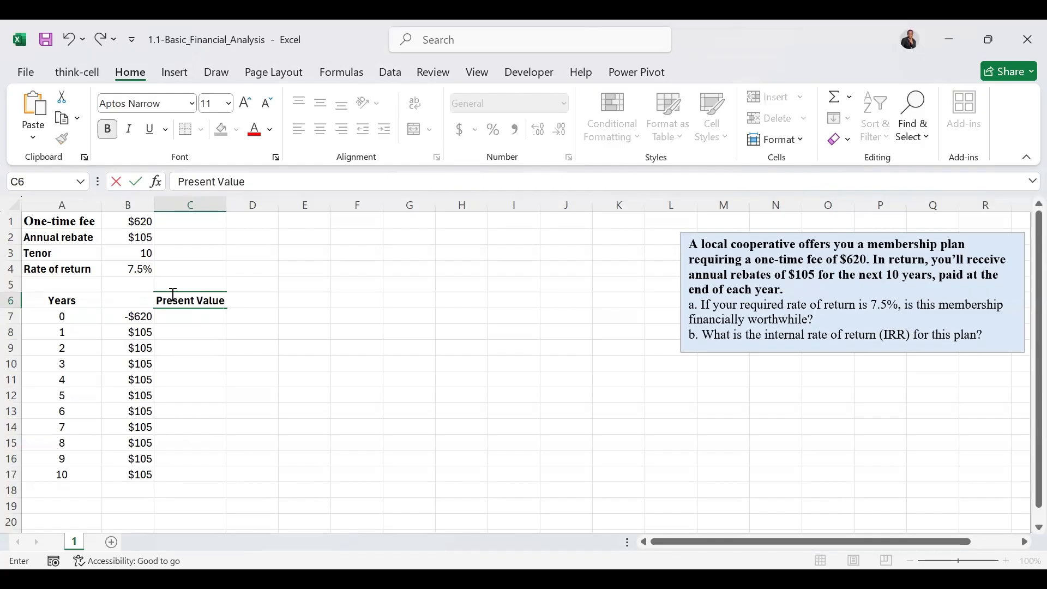
key(ctrl+Return)
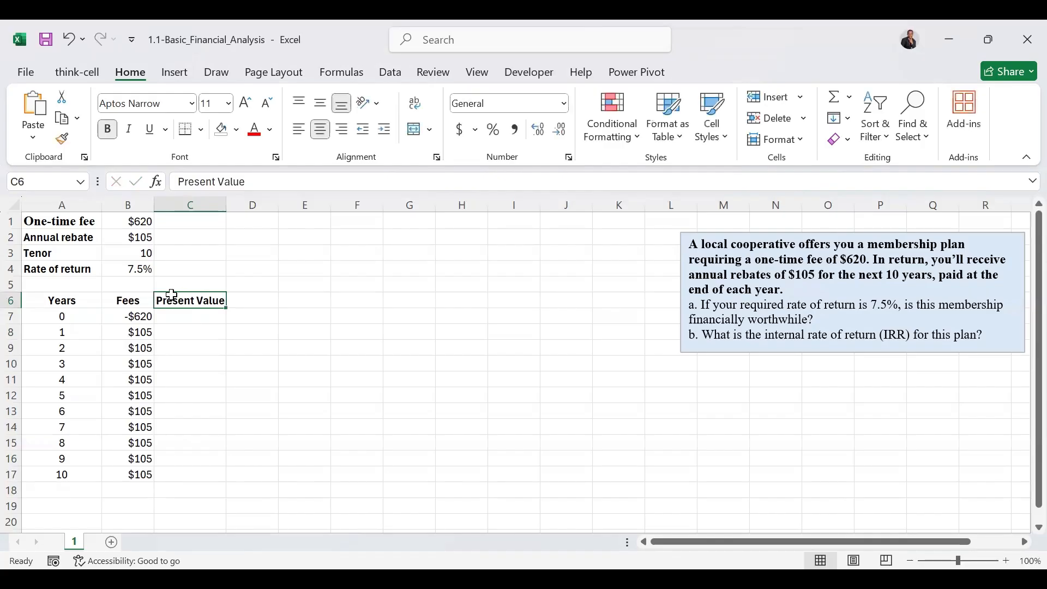
Calculate the year 1 present value in C8 with =B8/(1+B4)^A8 and fill the formula down through C17
click(190, 315)
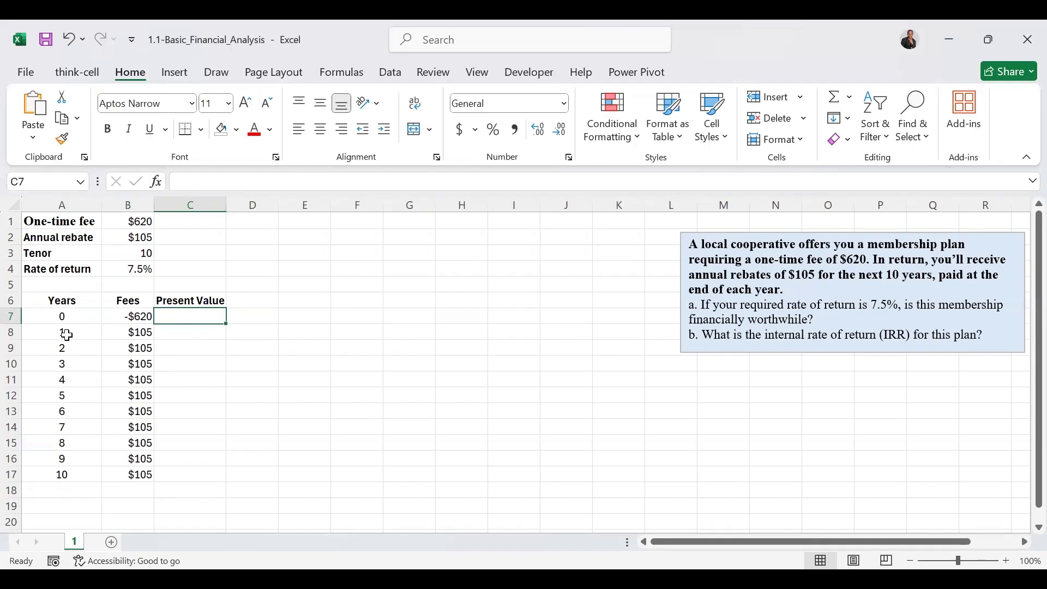
click(202, 333)
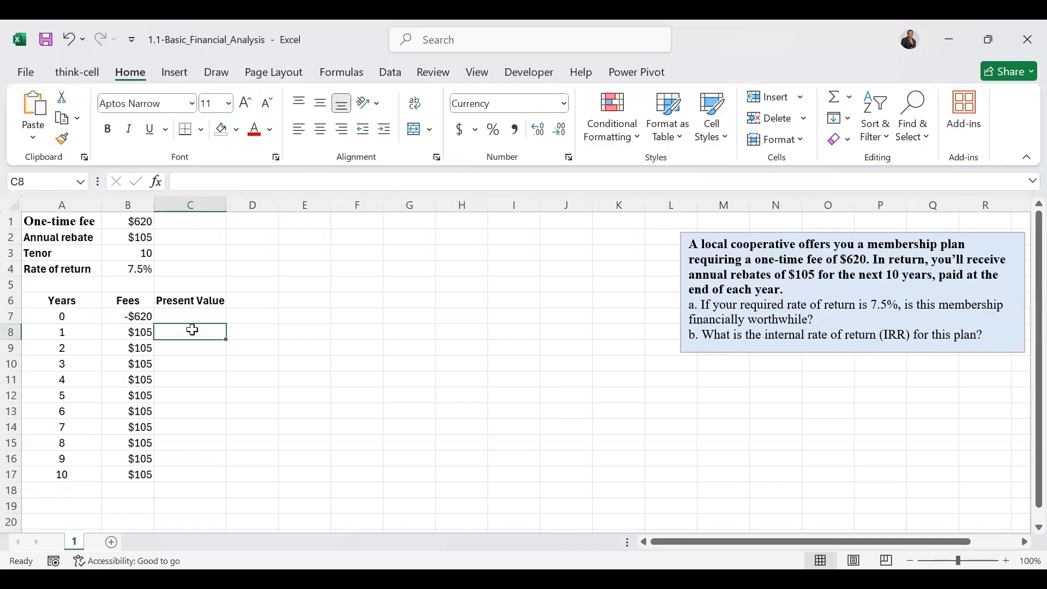
text(=)
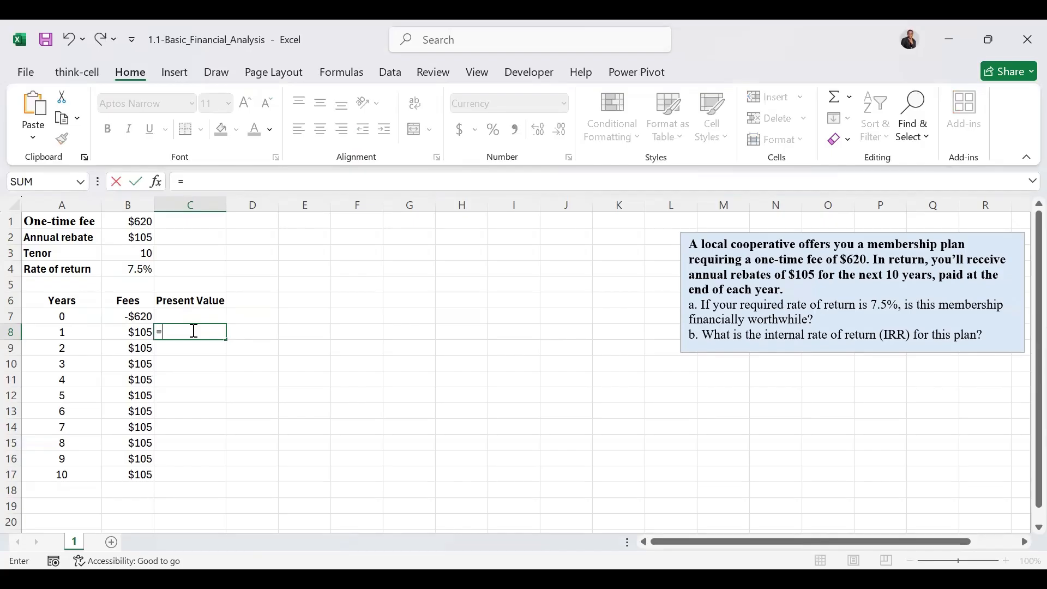
click(136, 331)
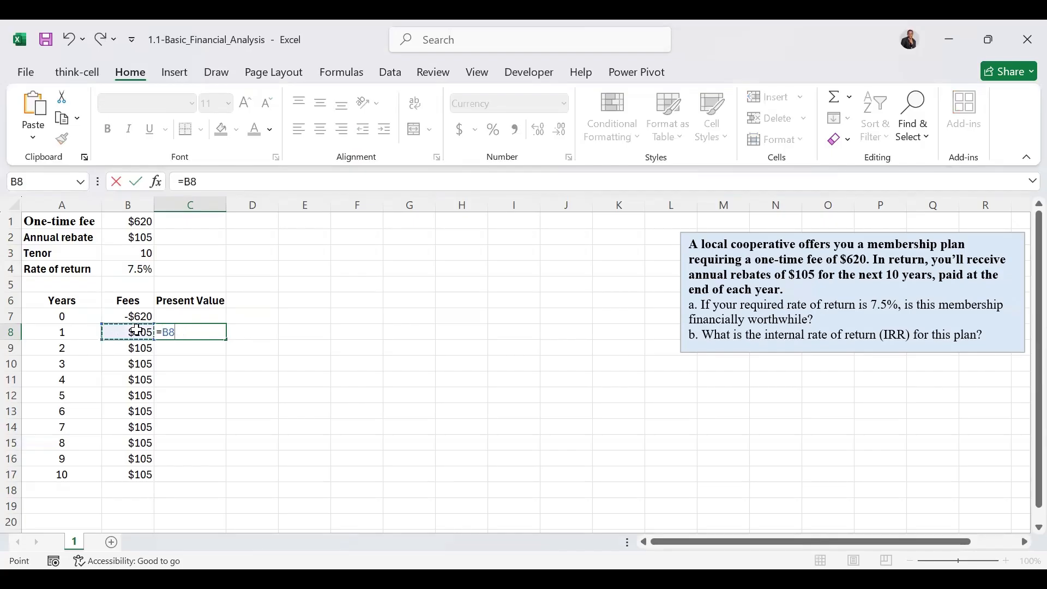
text(/(1)
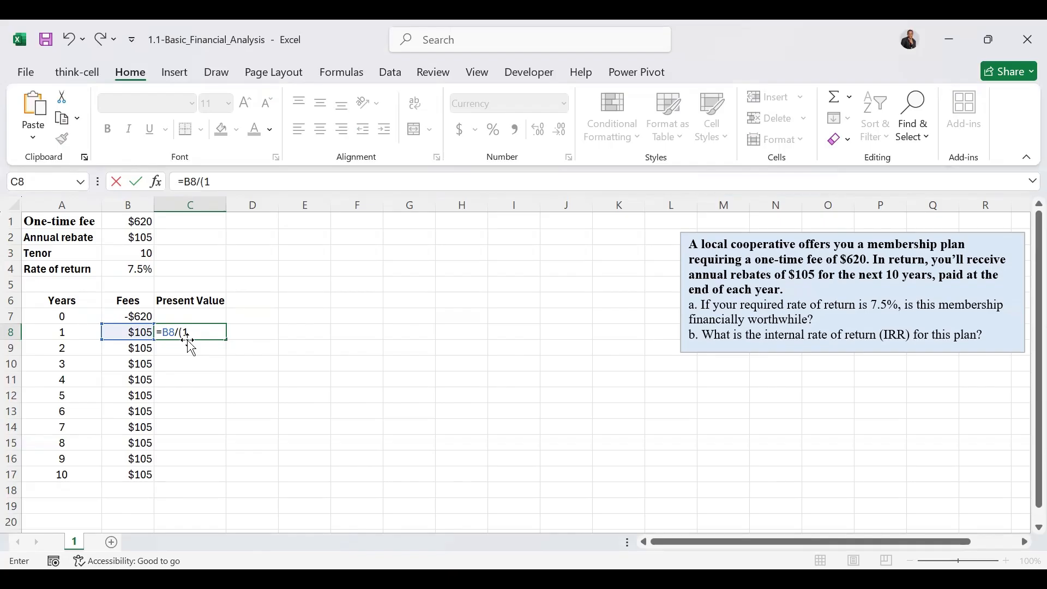
text(+)
click(125, 273)
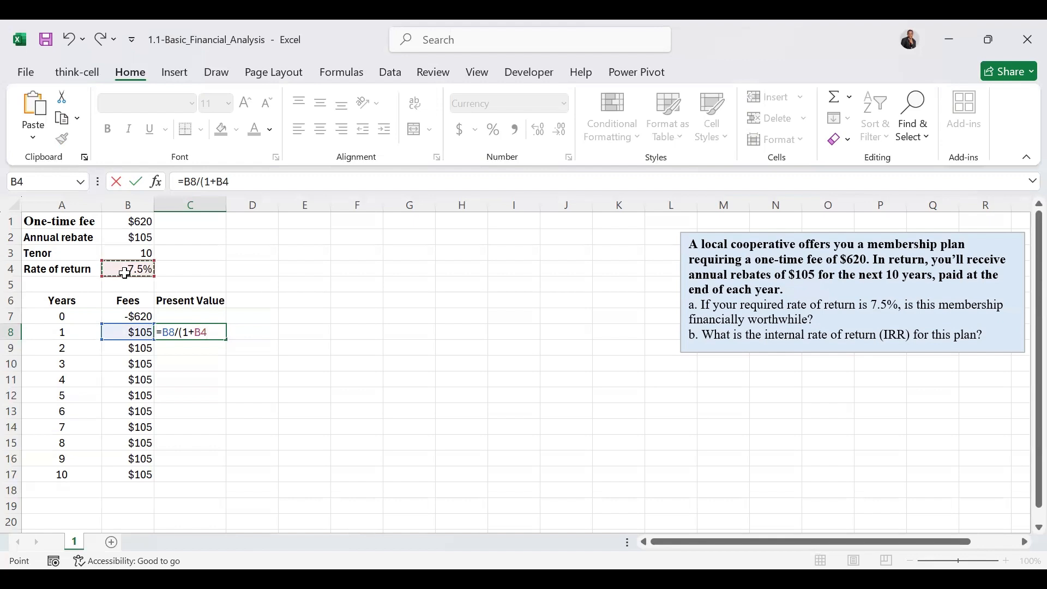
text()^)
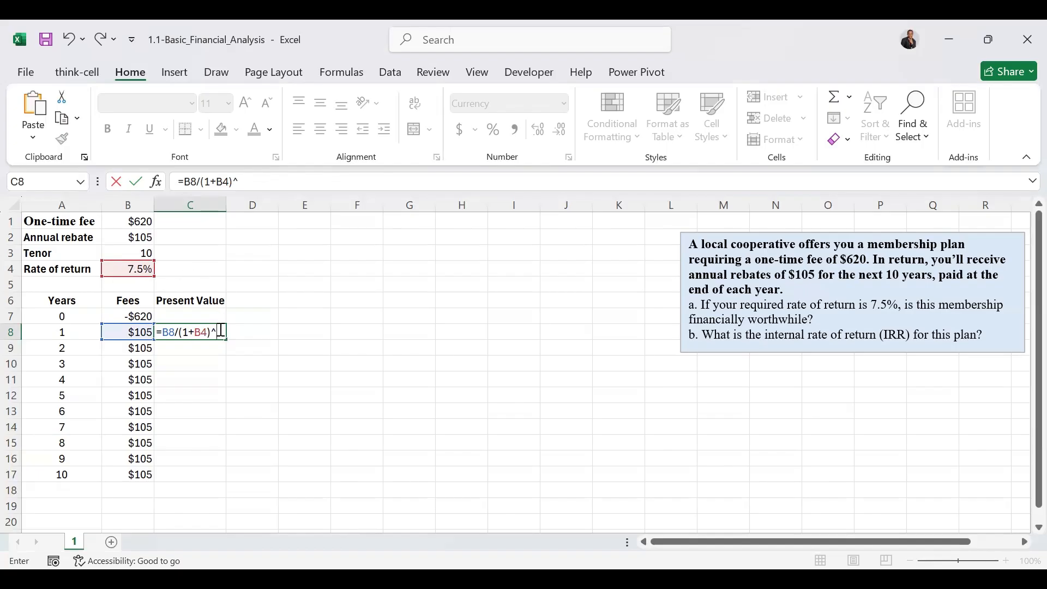
click(64, 333)
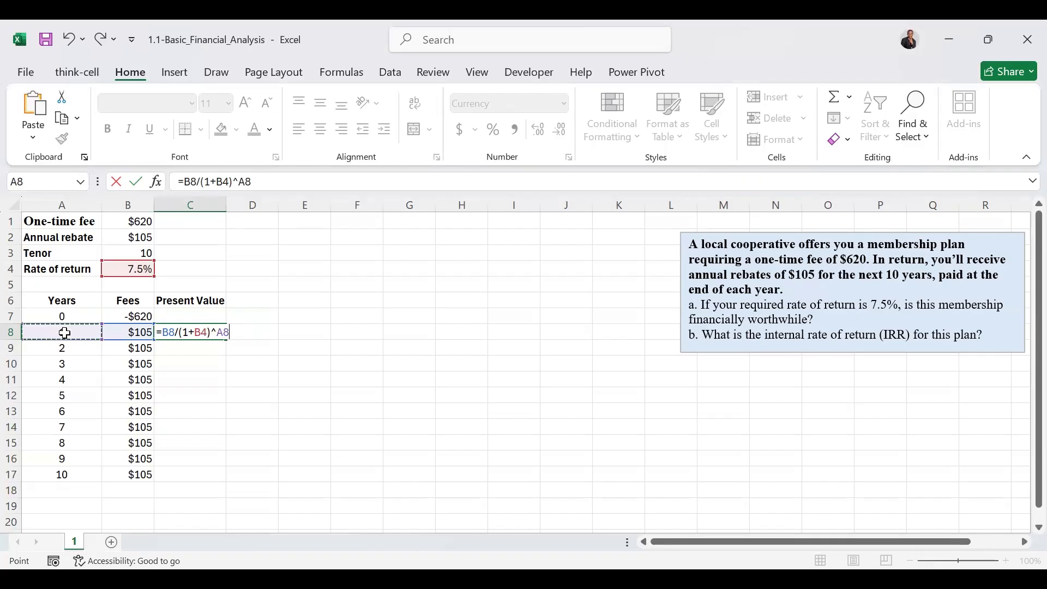
key(ctrl+Return)
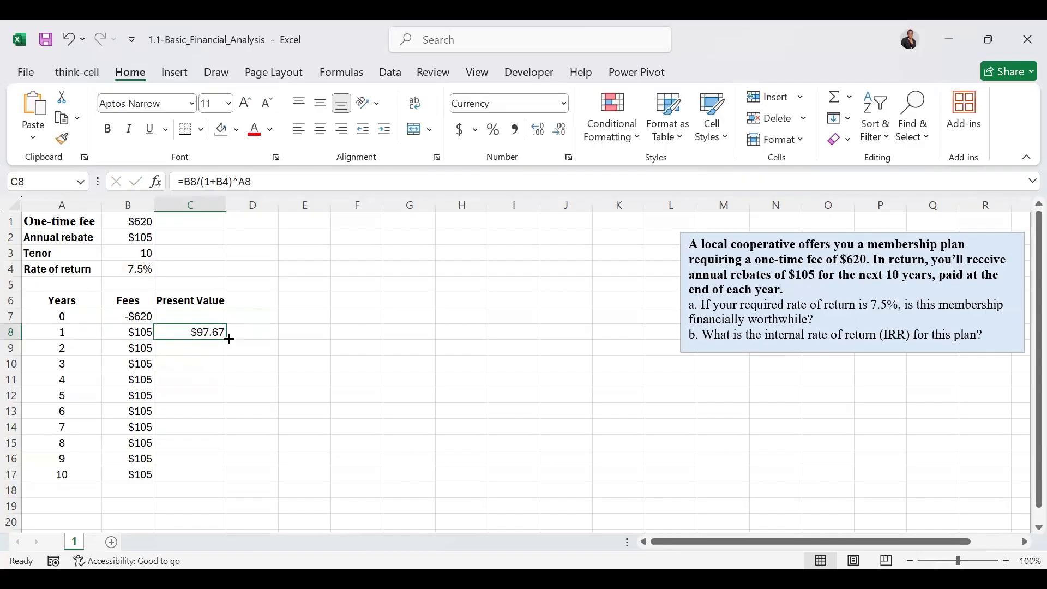
drag(229, 339, 224, 477)
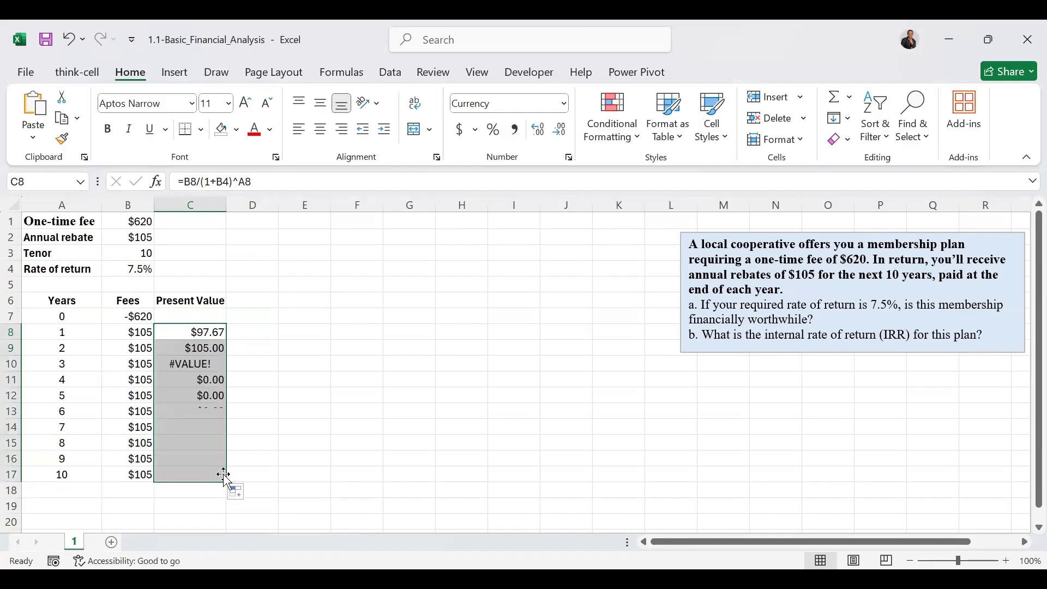
Make the rate reference absolute in C8 so the formula reads =B8/(1+$B$4)^A8, and refill it down through C17
click(211, 329)
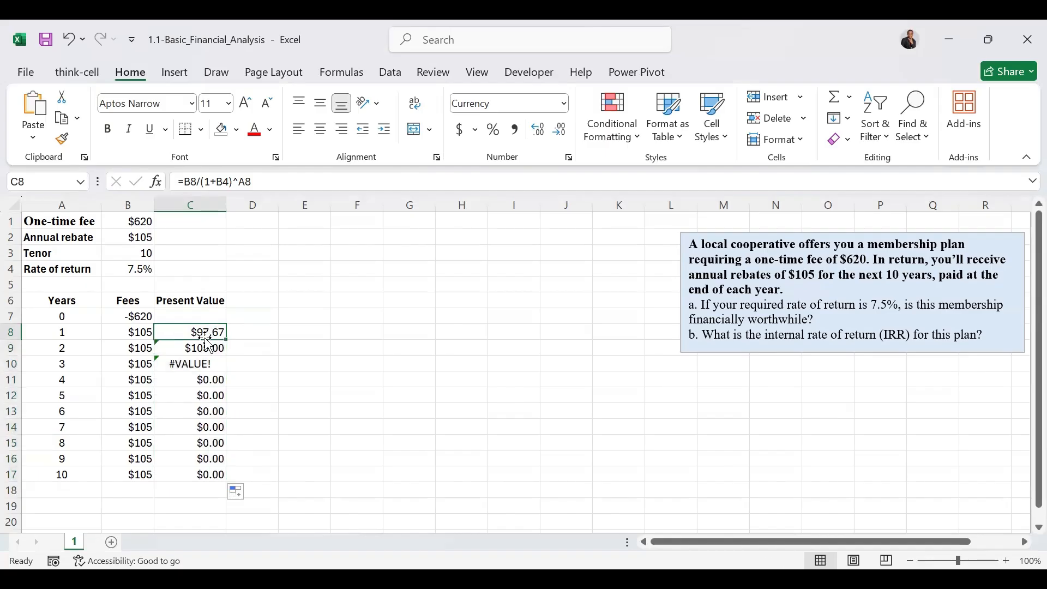
click(223, 182)
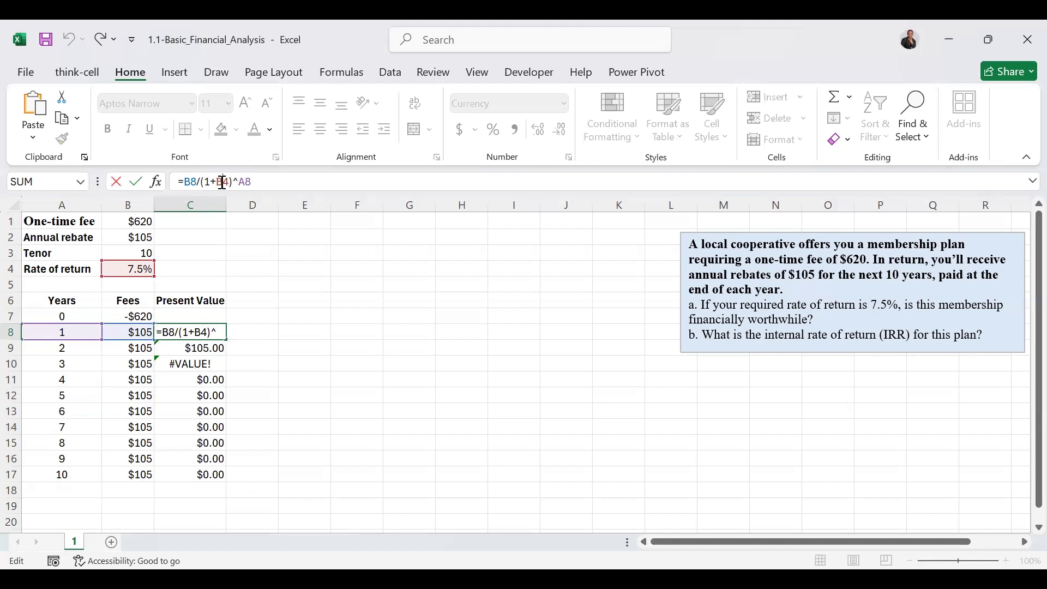
key(F4)
key(ctrl+Return)
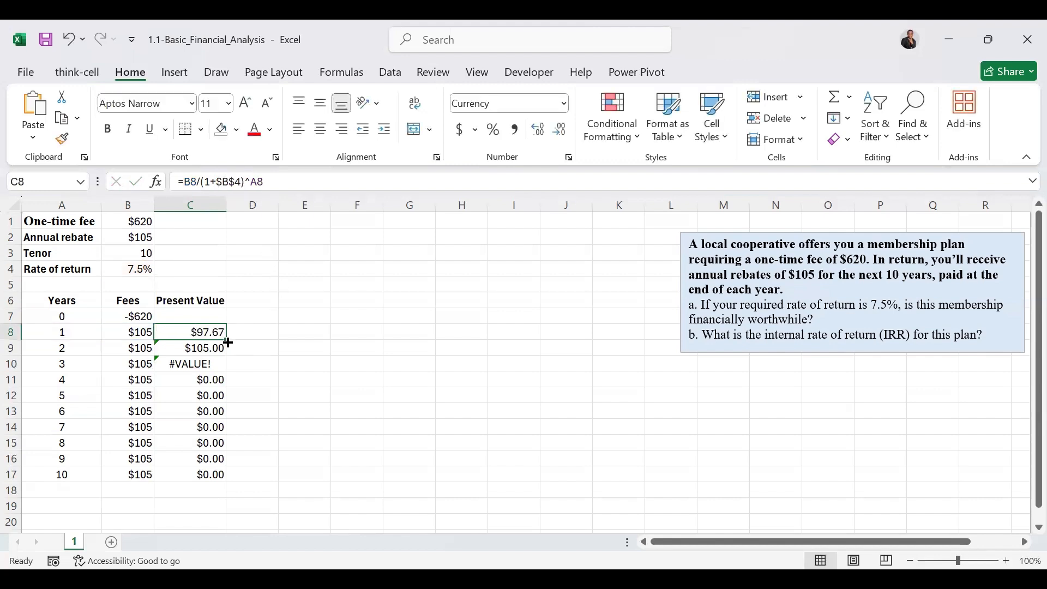
drag(227, 343, 217, 477)
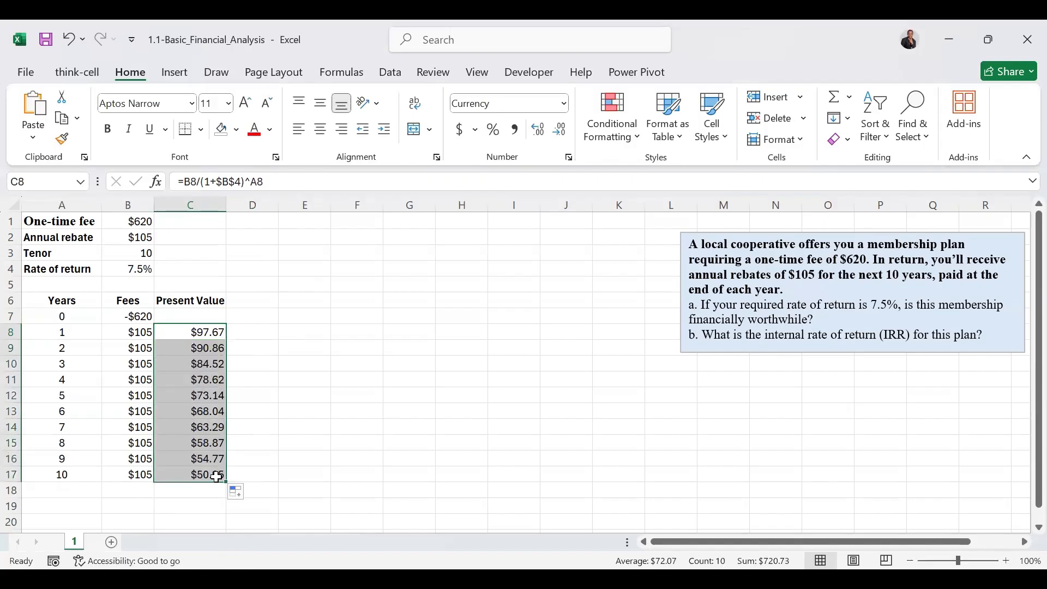
Total the present values of years 1 to 10 in C18 with =SUM(C8:C17)
click(187, 494)
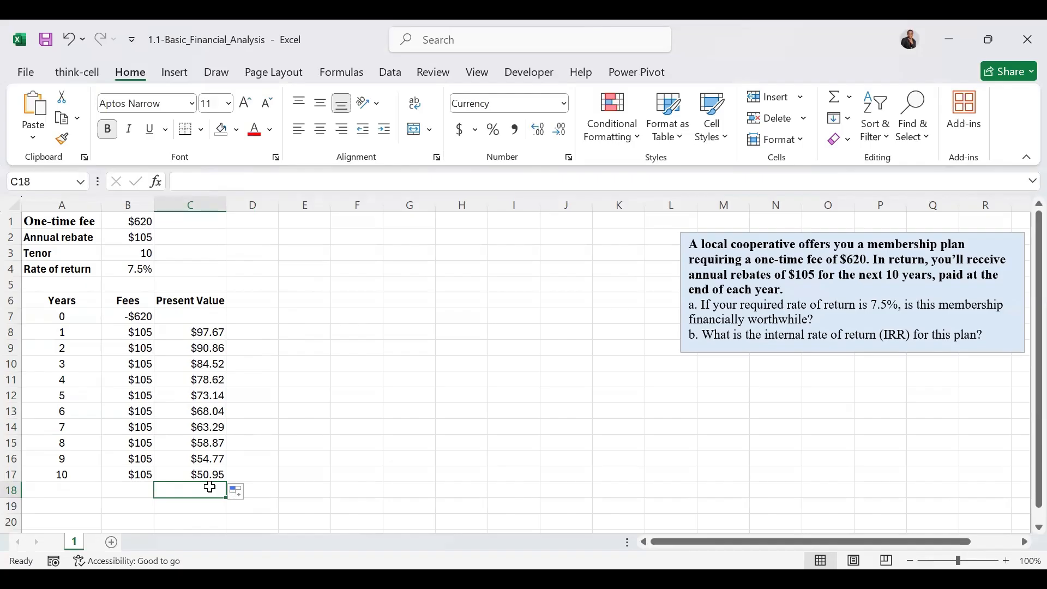
key(alt+equal)
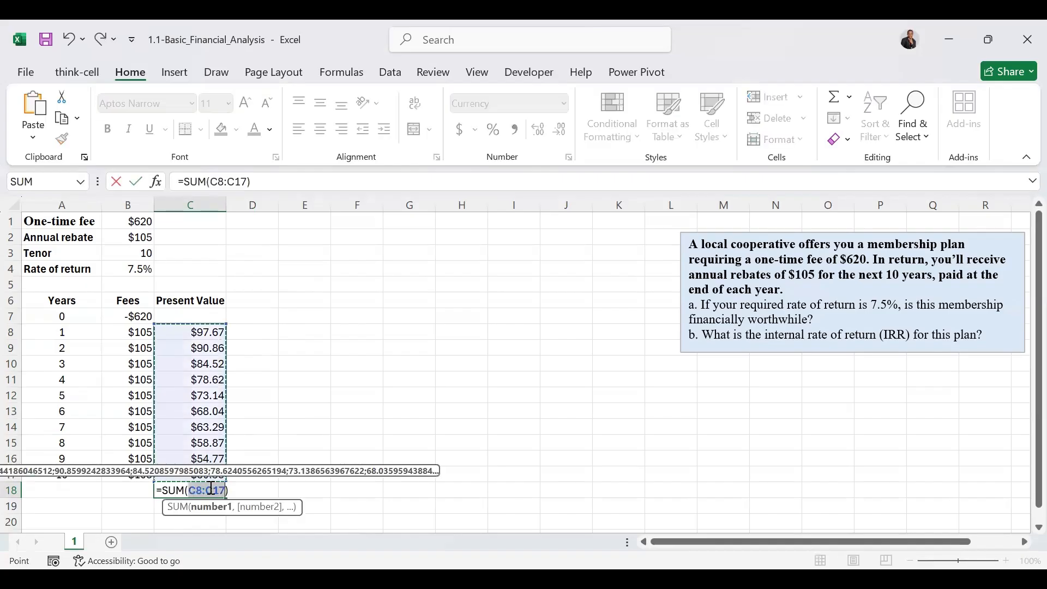
key(ctrl+Return)
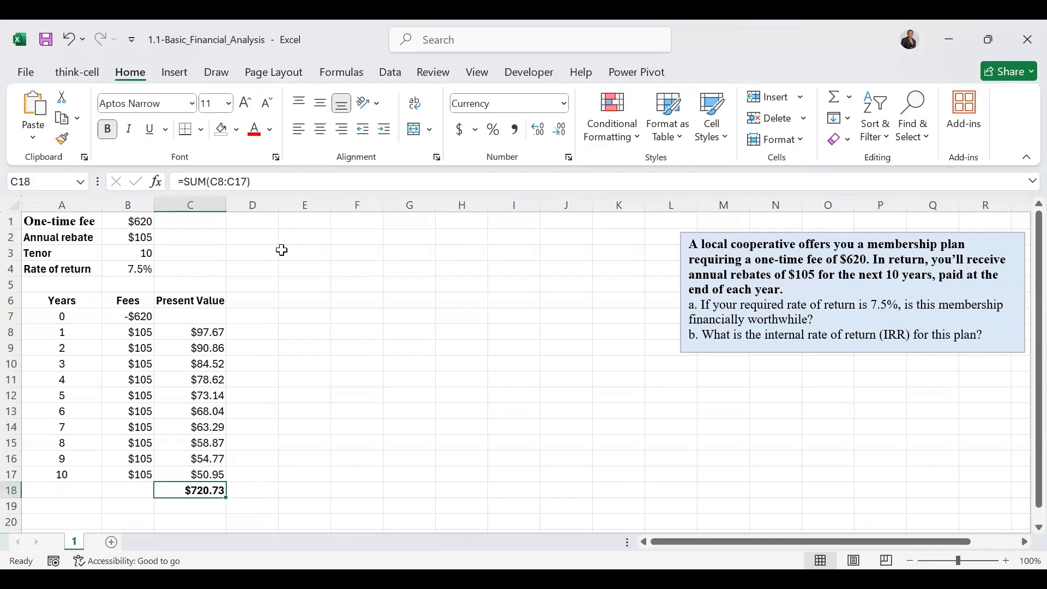
click(297, 221)
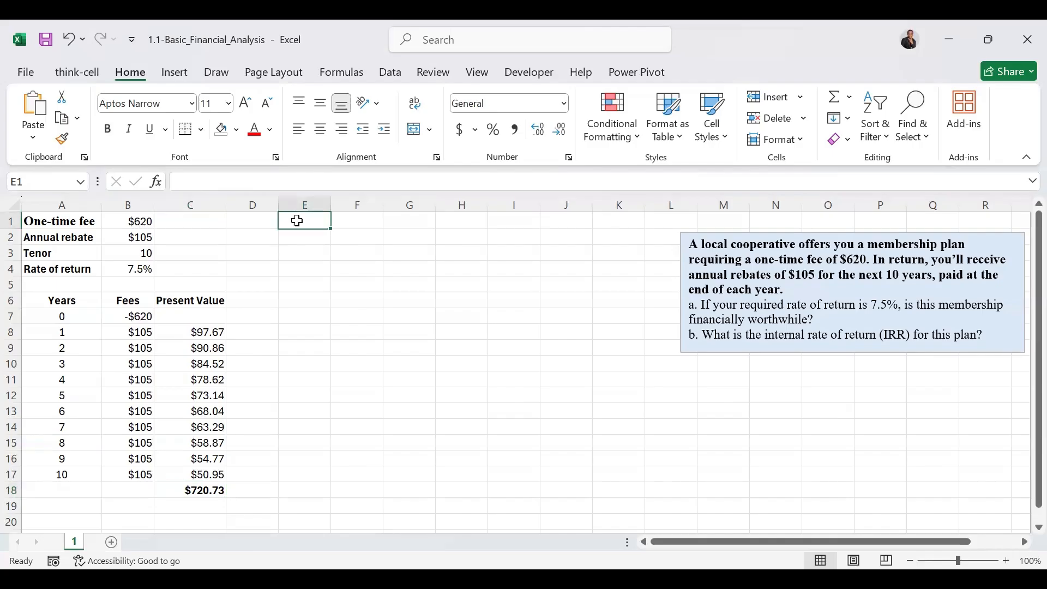
Enter the label "PV" in cell E1
text(P)
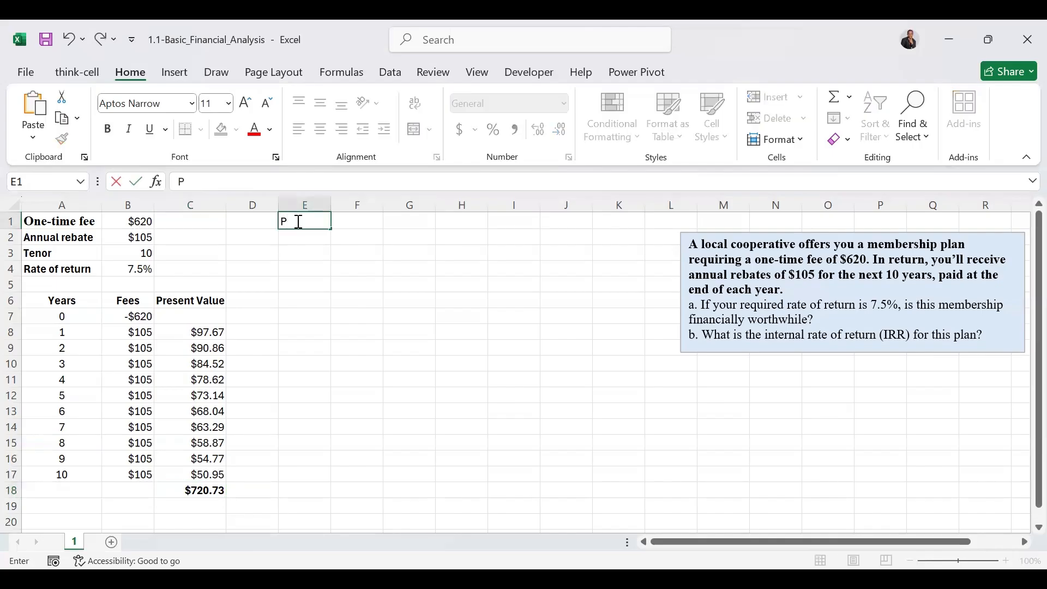
text(V)
key(ctrl+Return)
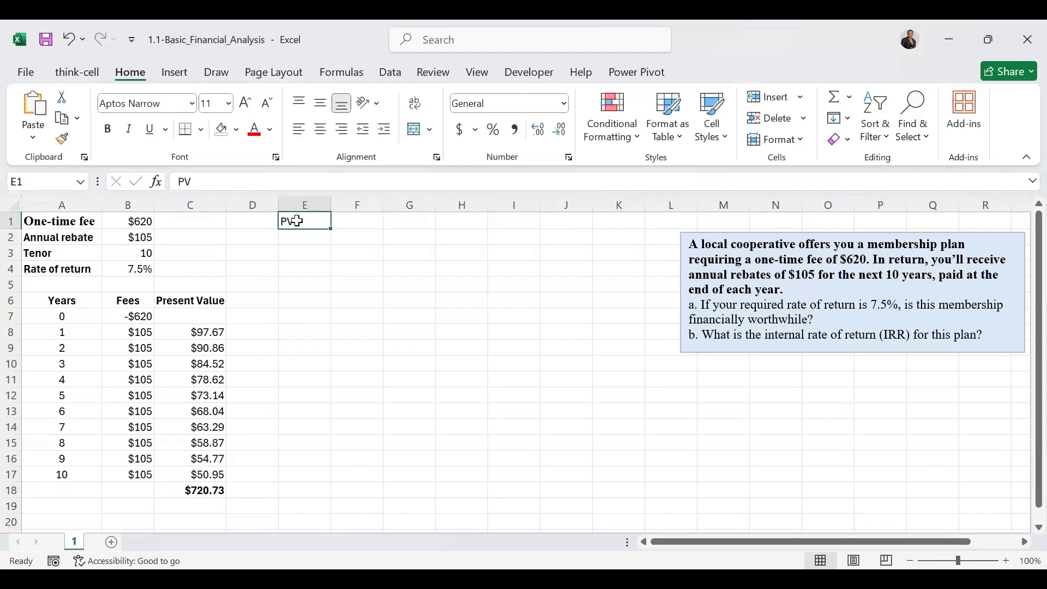
Calculate the present value of the annual rebates in F1 with =PV(B4,B3,-B2)
click(353, 218)
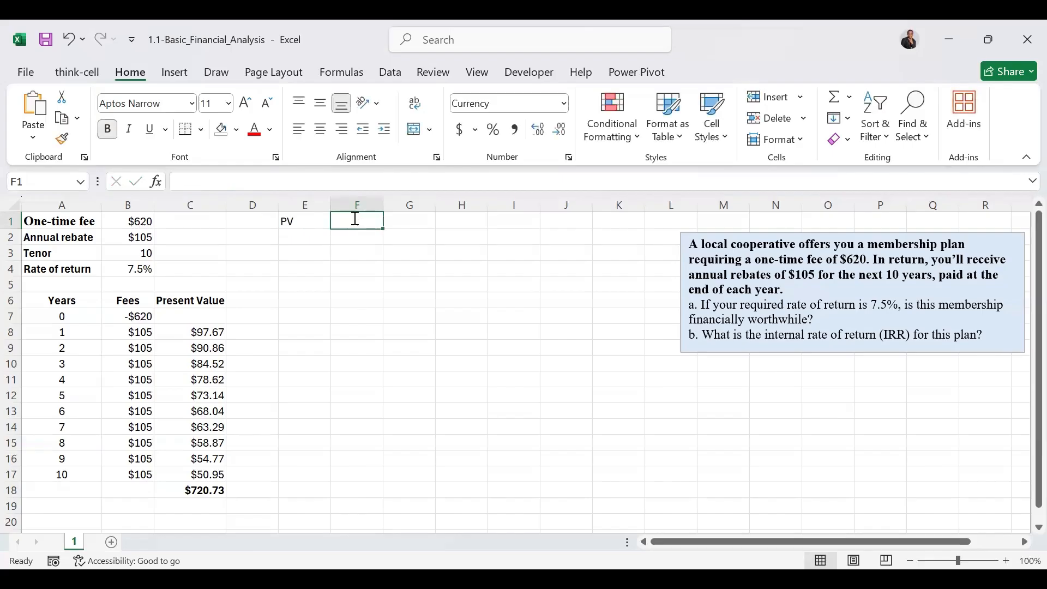
text(=)
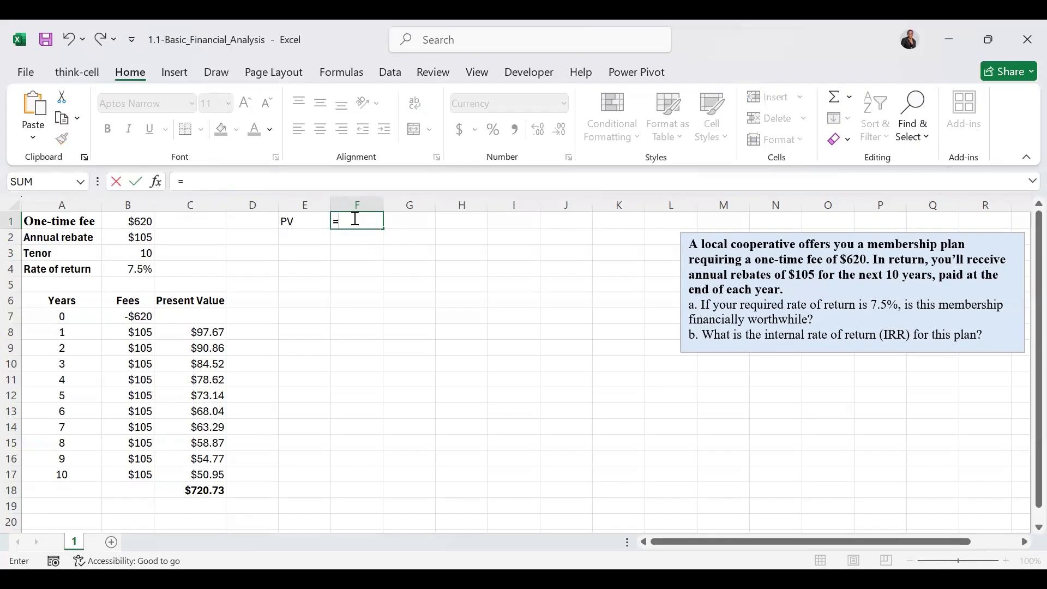
text(PV()
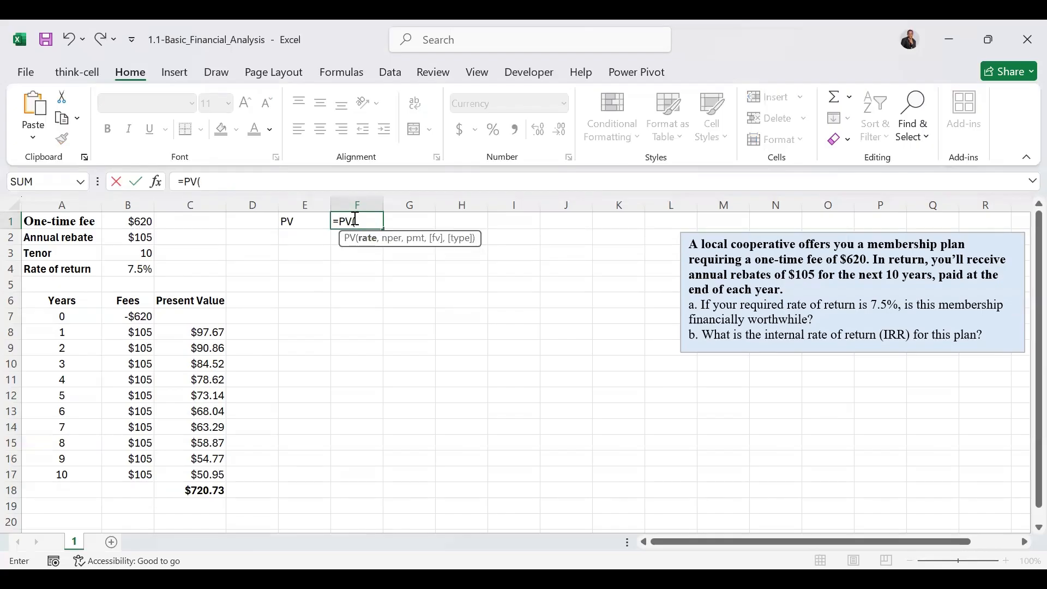
click(127, 270)
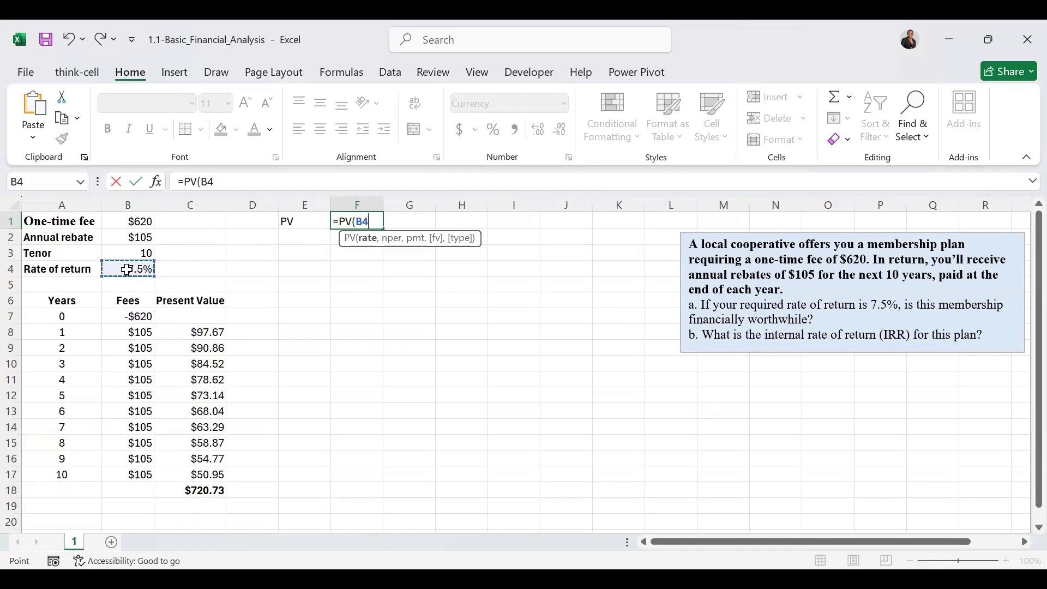
text(,)
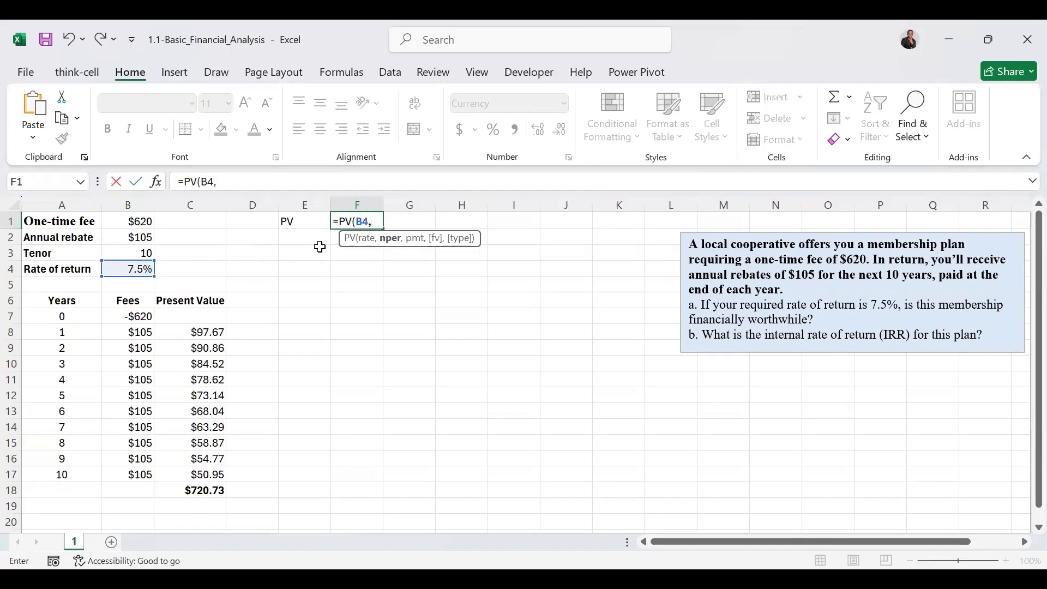
click(126, 252)
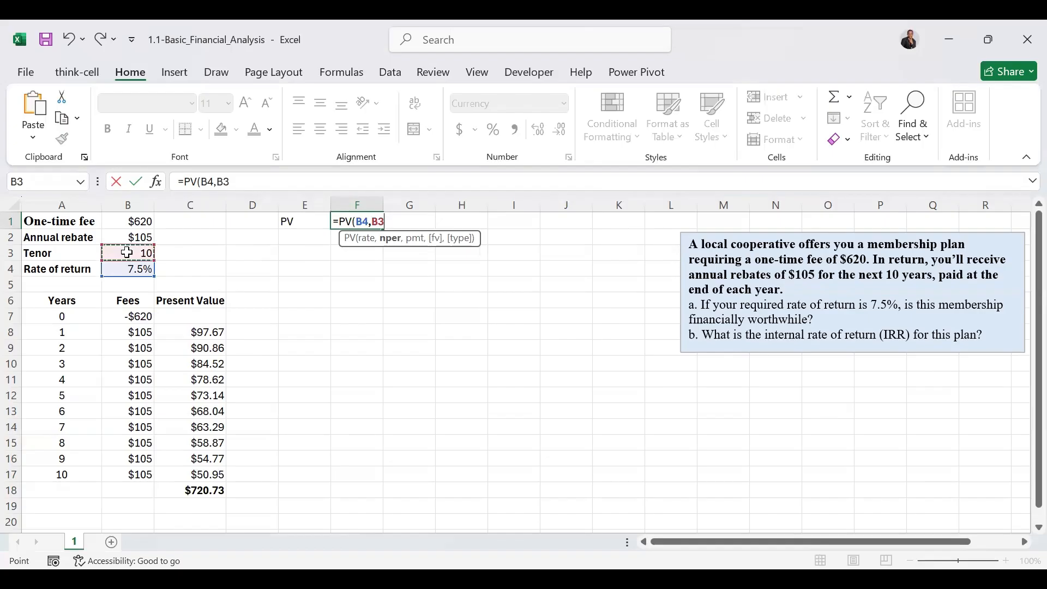
text(,-)
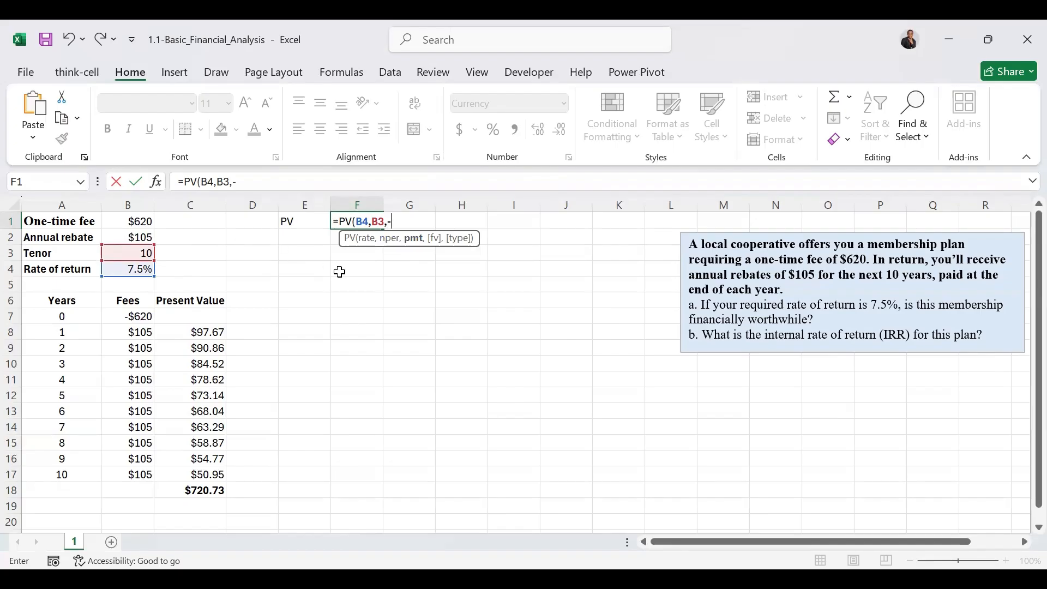
click(142, 237)
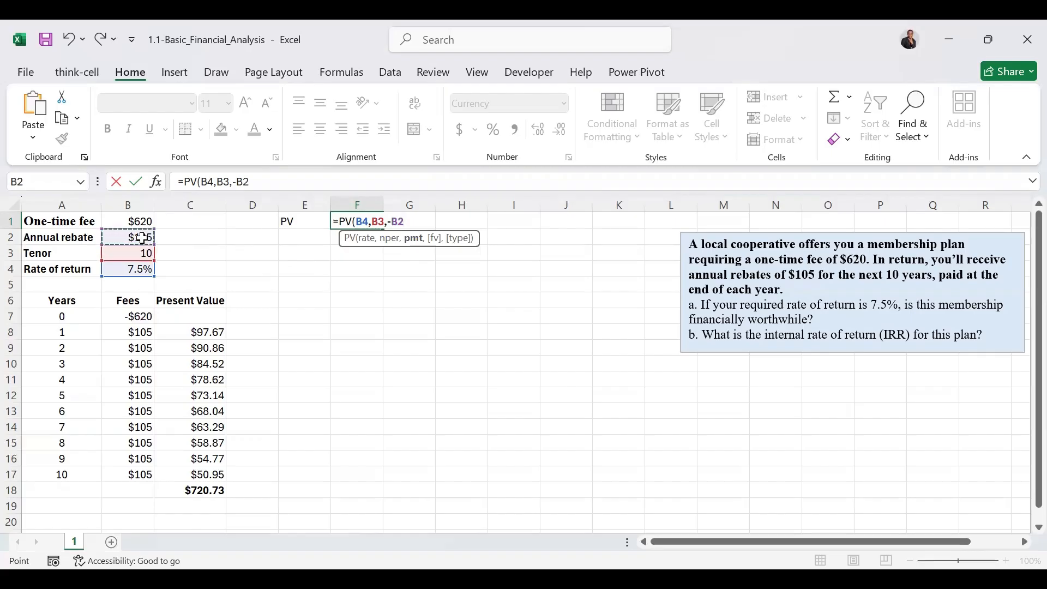
text())
key(ctrl+Return)
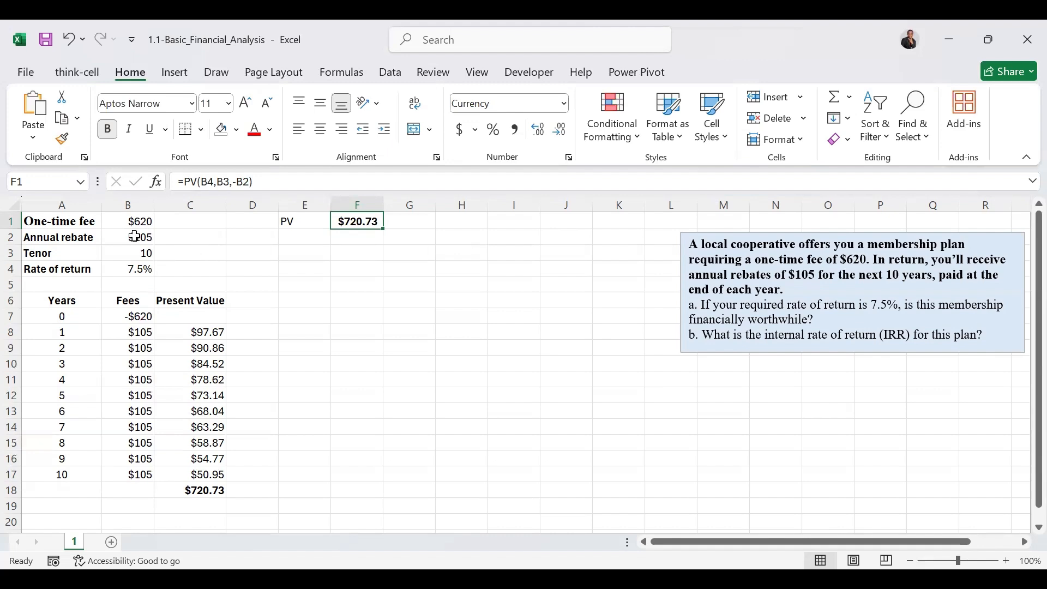
Shade the input values in B1:B4 with a light blue fill
drag(132, 224, 134, 267)
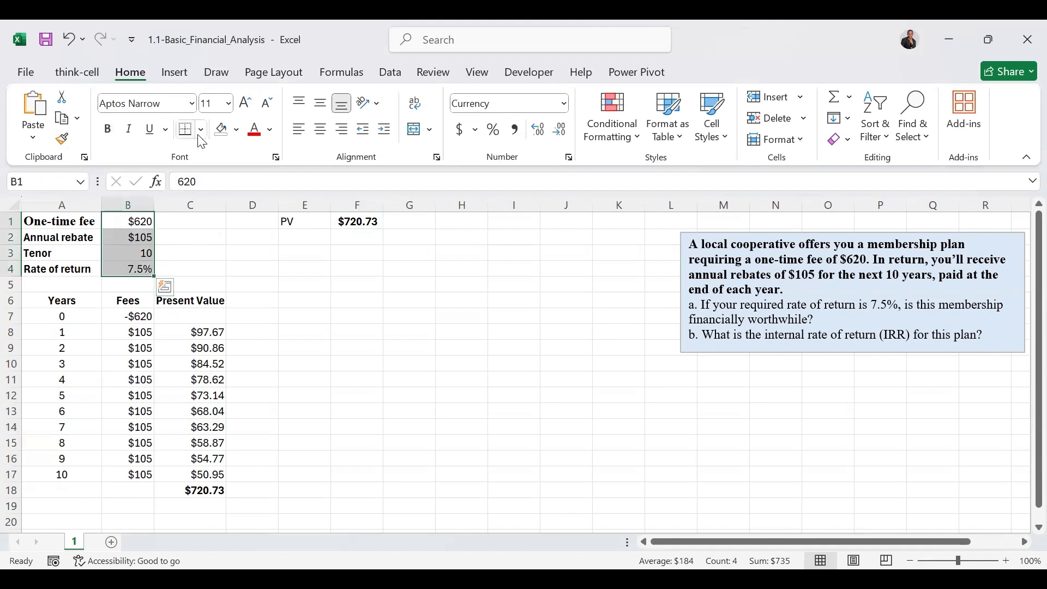
click(234, 136)
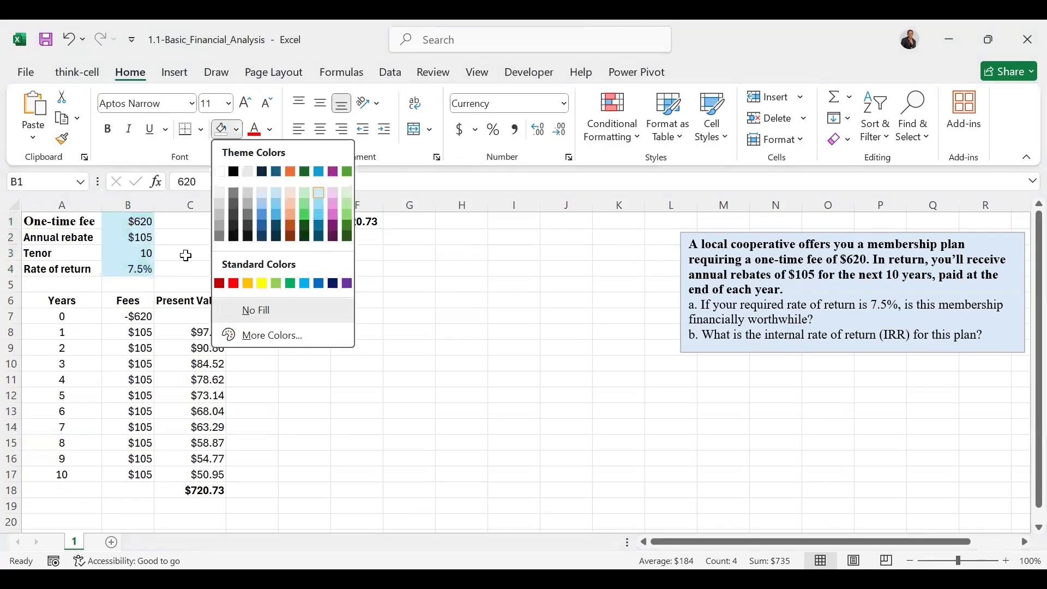
click(212, 271)
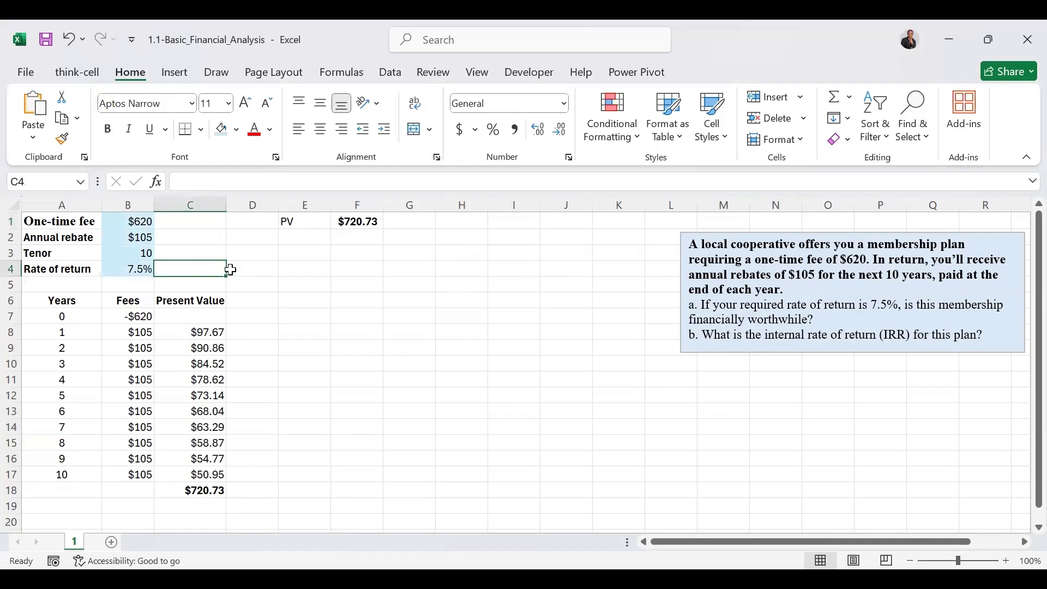
Enter the label "NPV" in cell E2
click(304, 238)
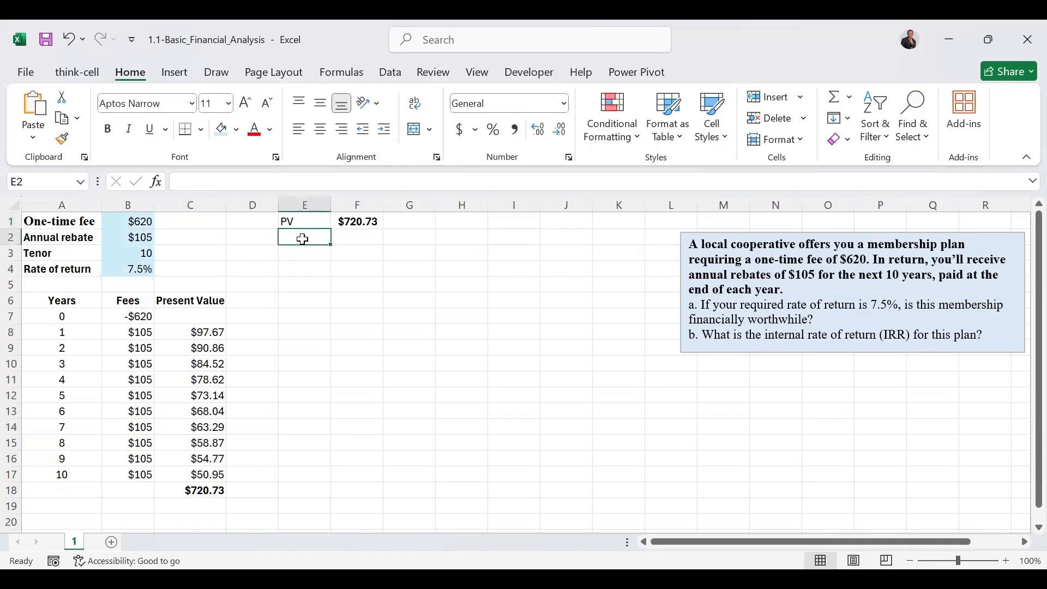
text(NP)
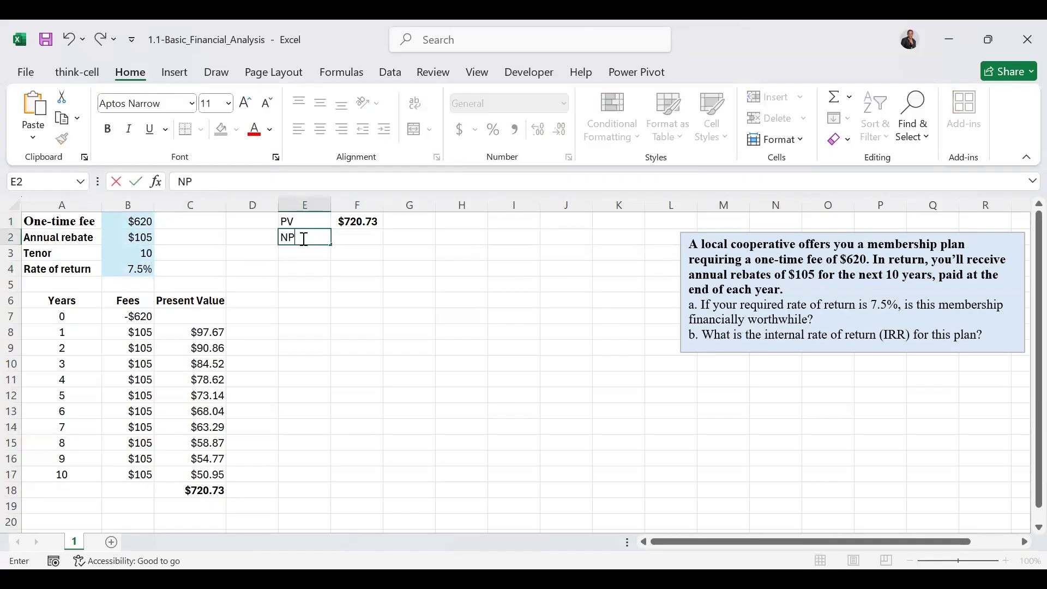
text(V)
Calculate the net present value in F2 with =NPV(B4,B8:B17)+B7
click(371, 240)
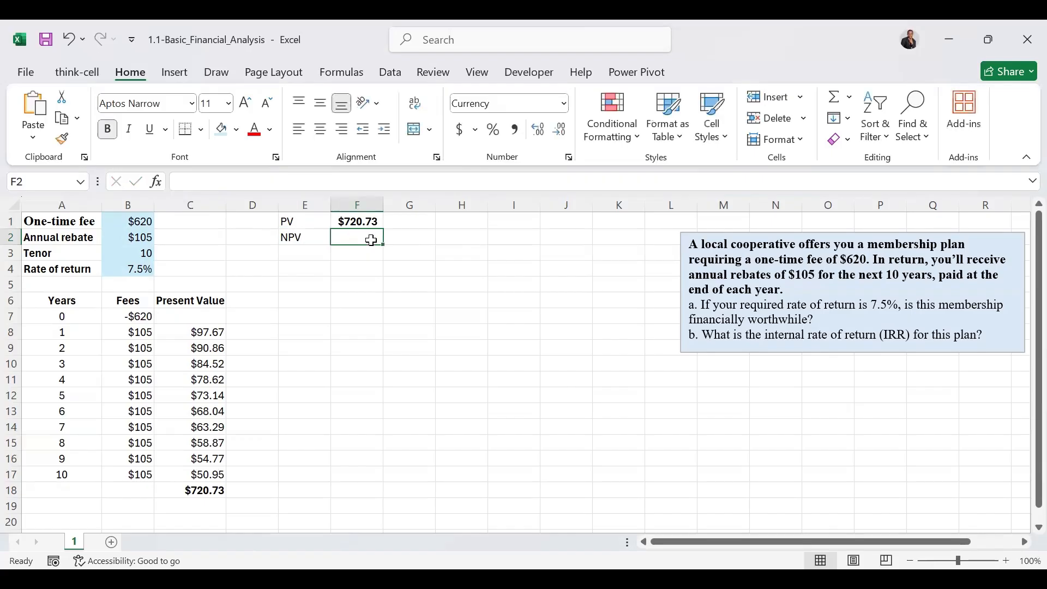
text(=)
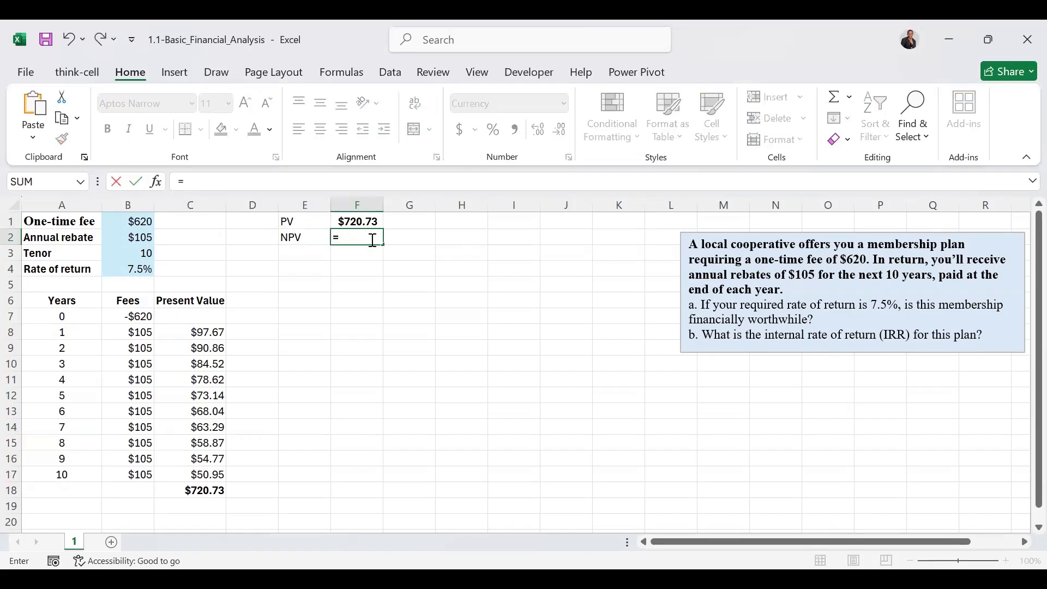
text(NPV()
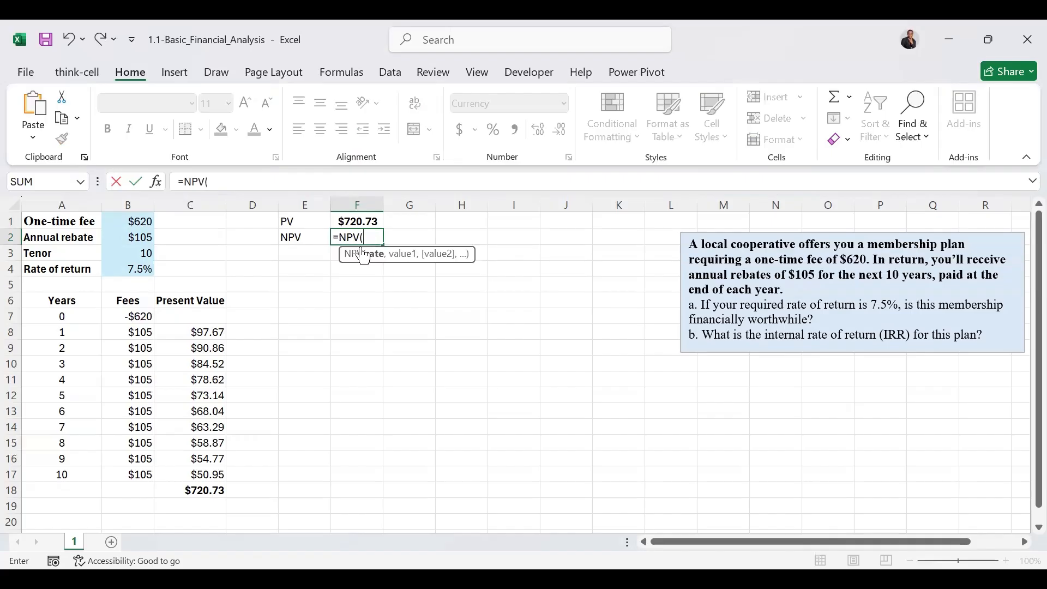
click(144, 268)
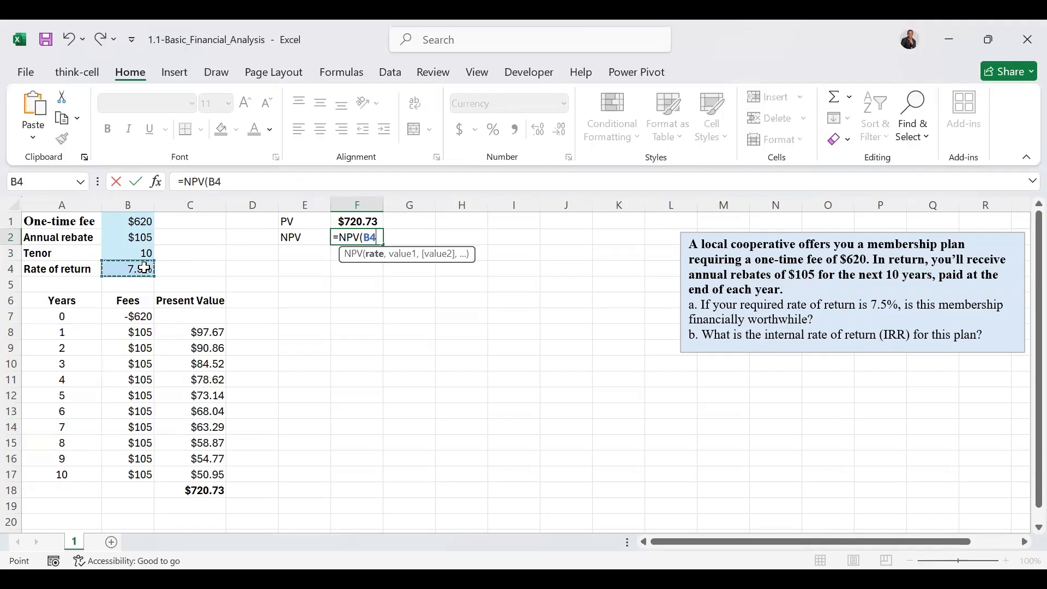
text(,)
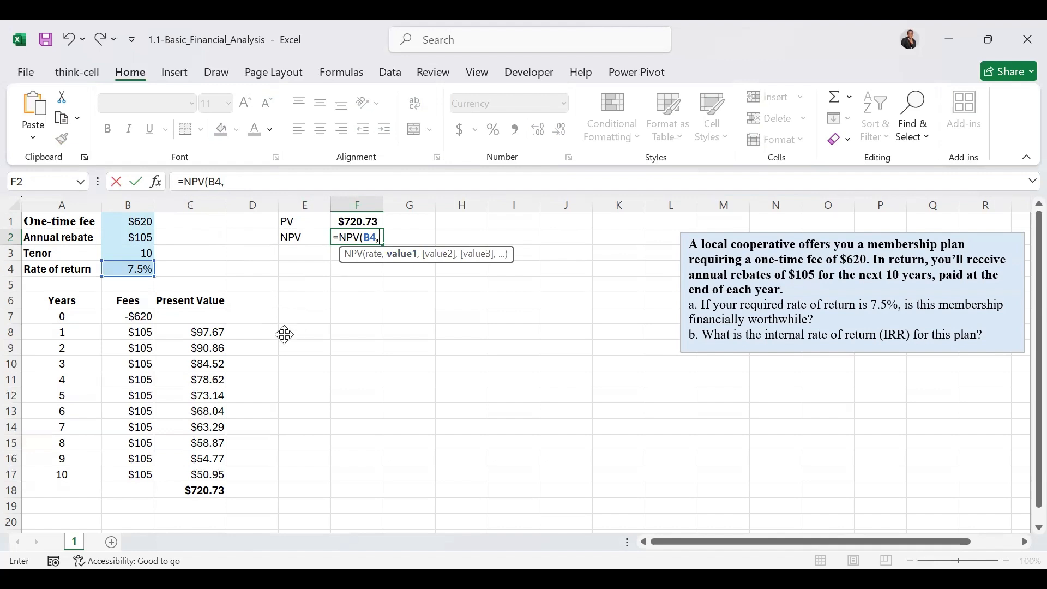
click(146, 331)
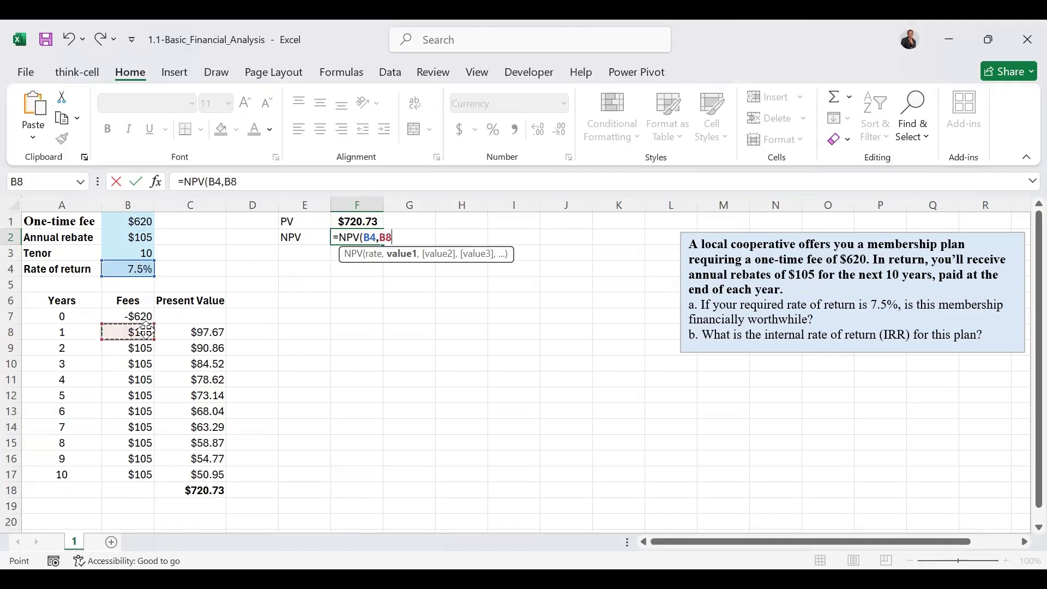
drag(139, 460, 141, 472)
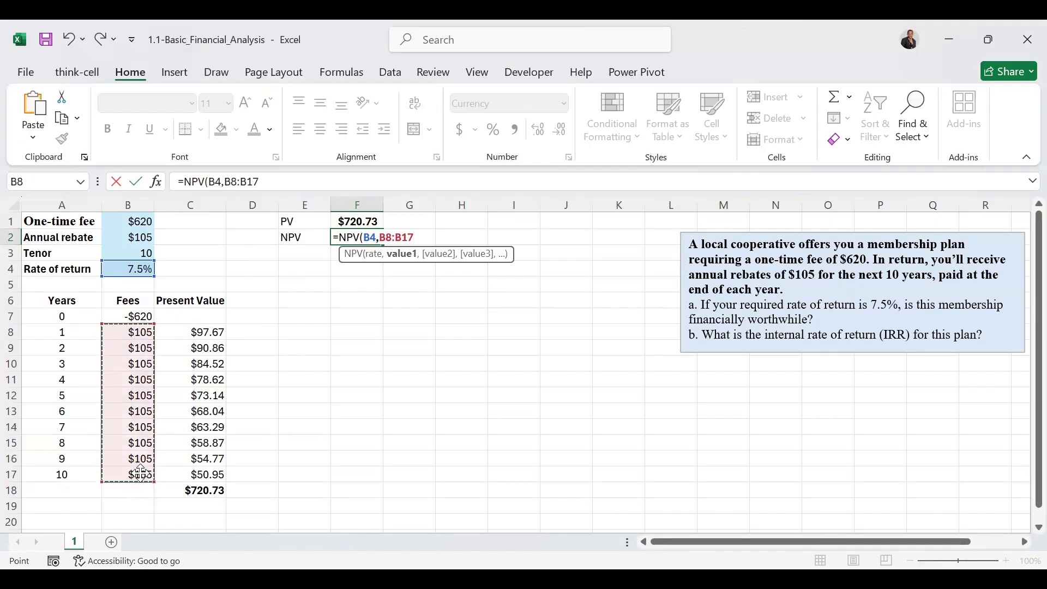
text()+)
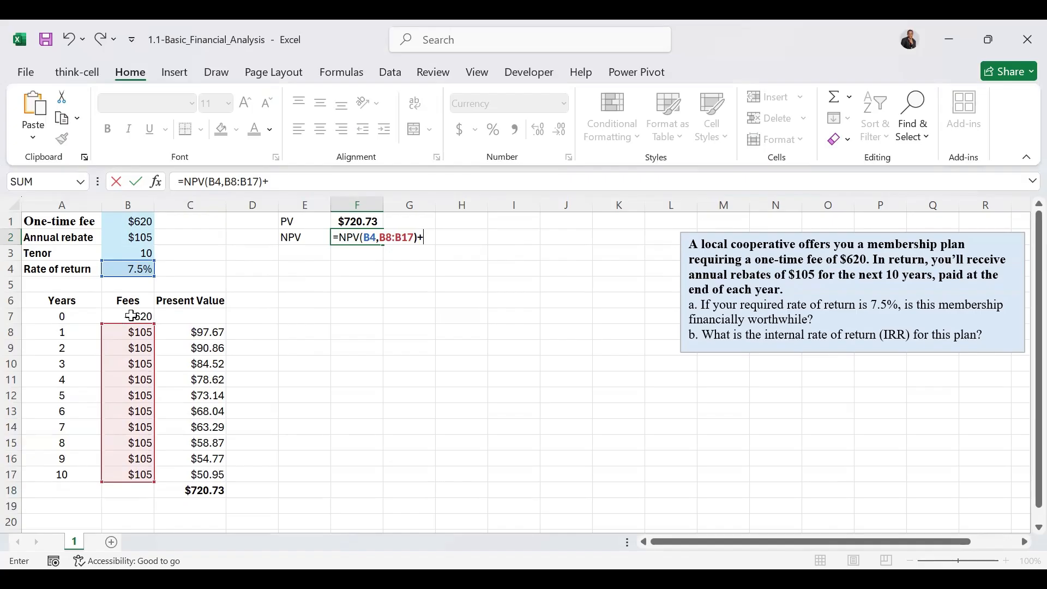
click(132, 316)
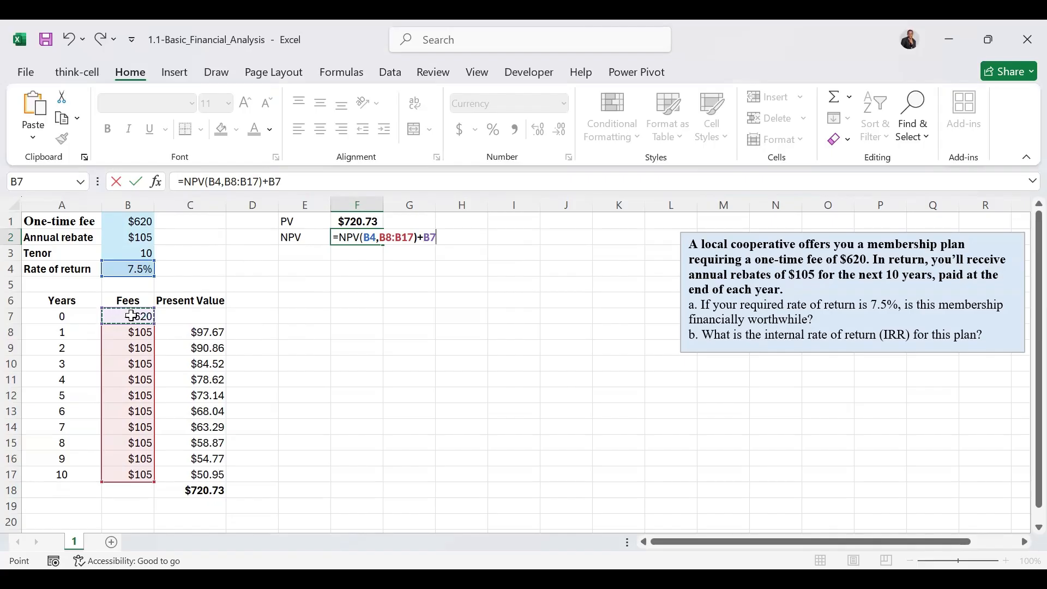
key(ctrl+Return)
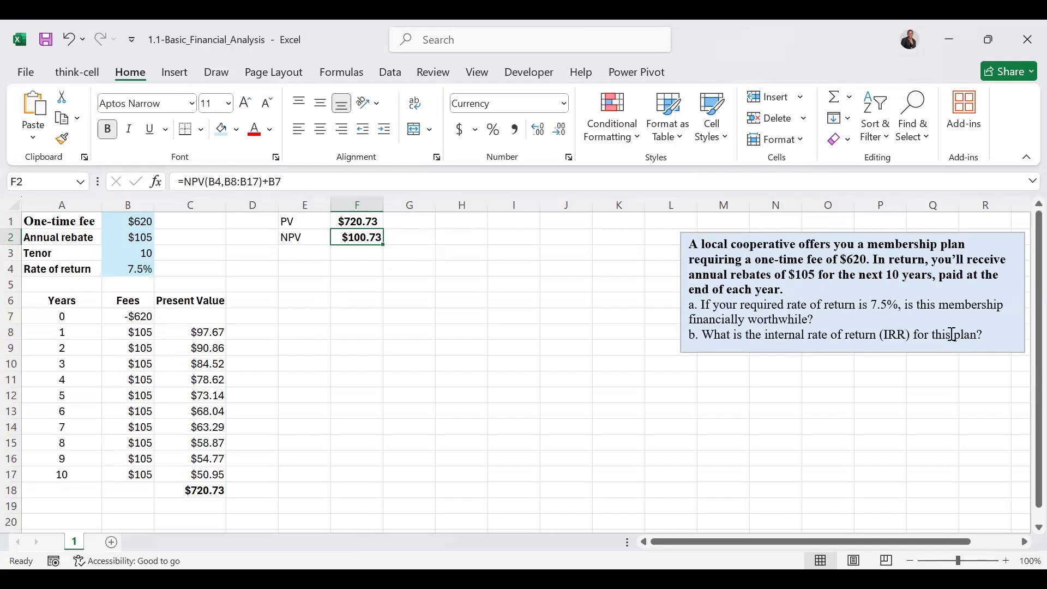
Label E3 "IRR" and calculate the internal rate of return in F3 with =IRR(B7:B17)
click(298, 252)
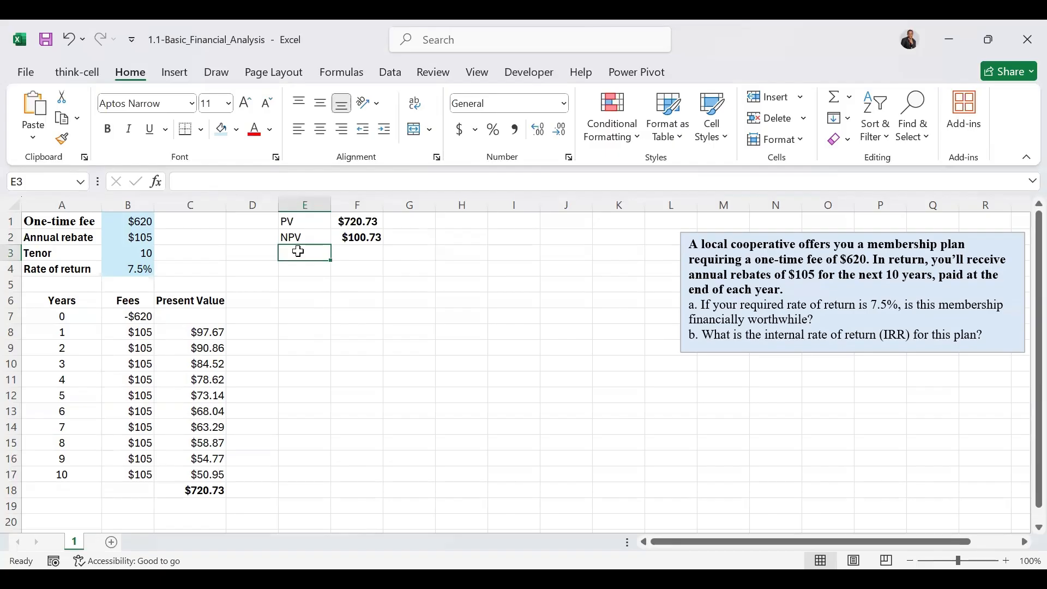
text(IRR)
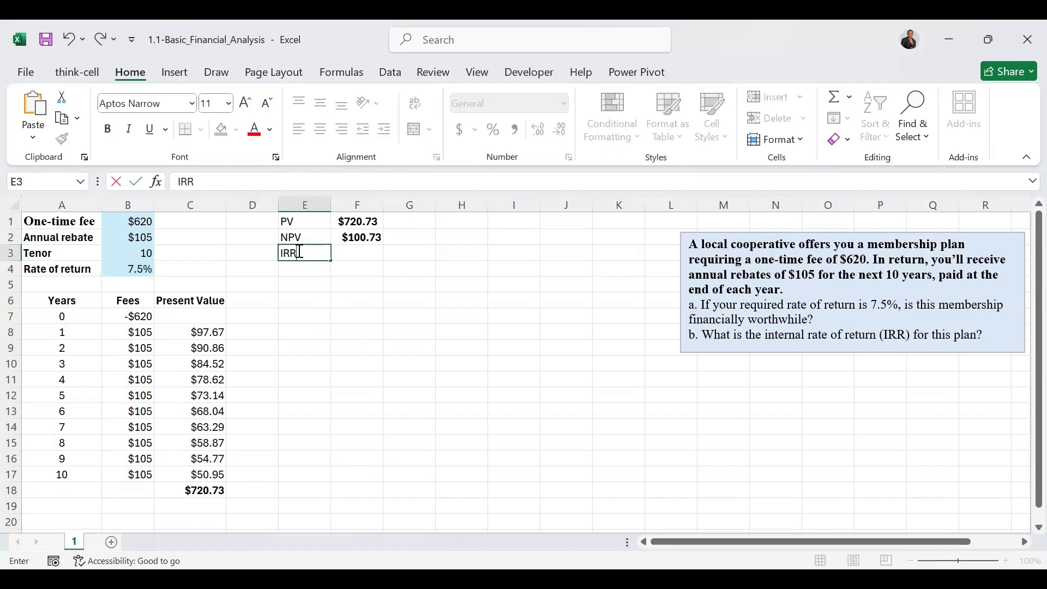
key(Tab)
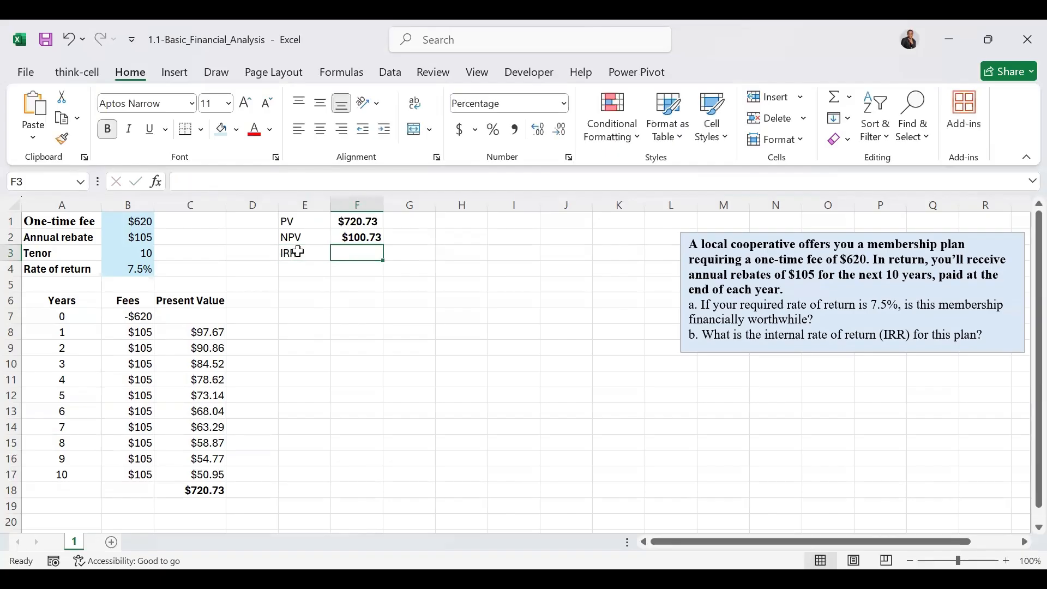
text(=)
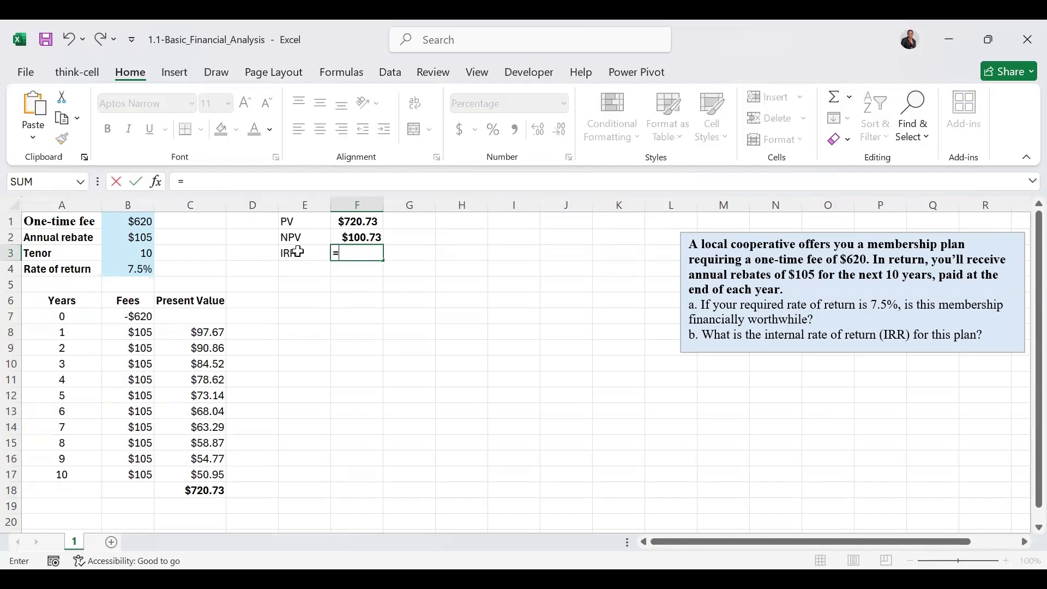
text(IRR()
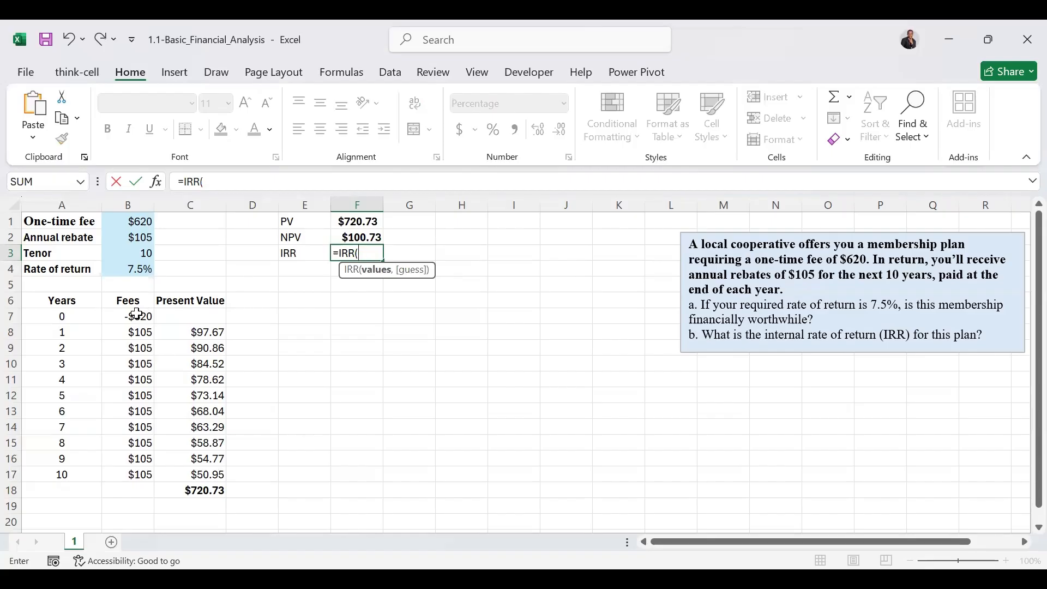
drag(136, 315, 141, 470)
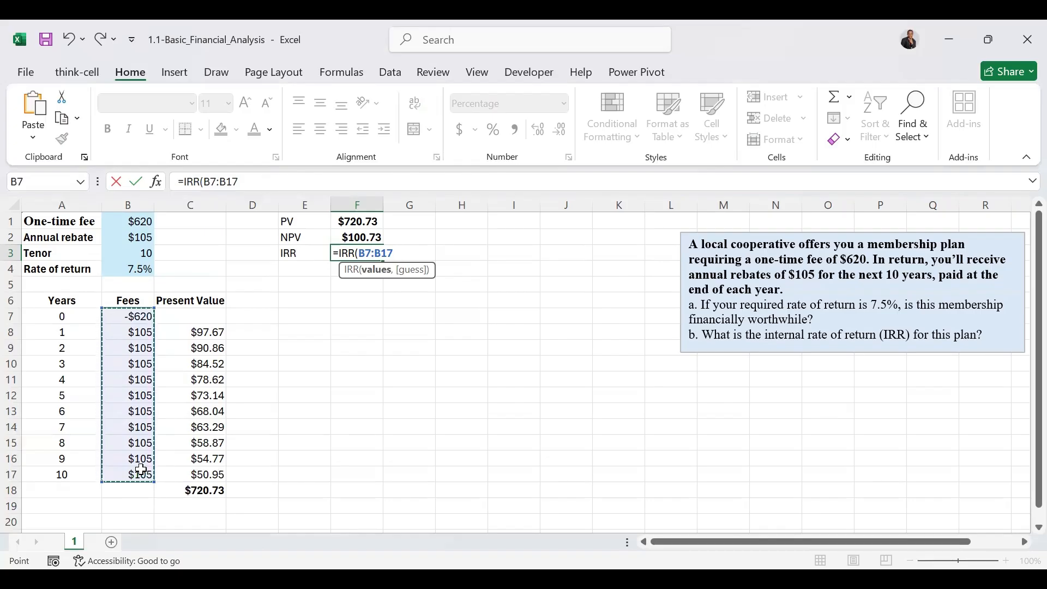
text())
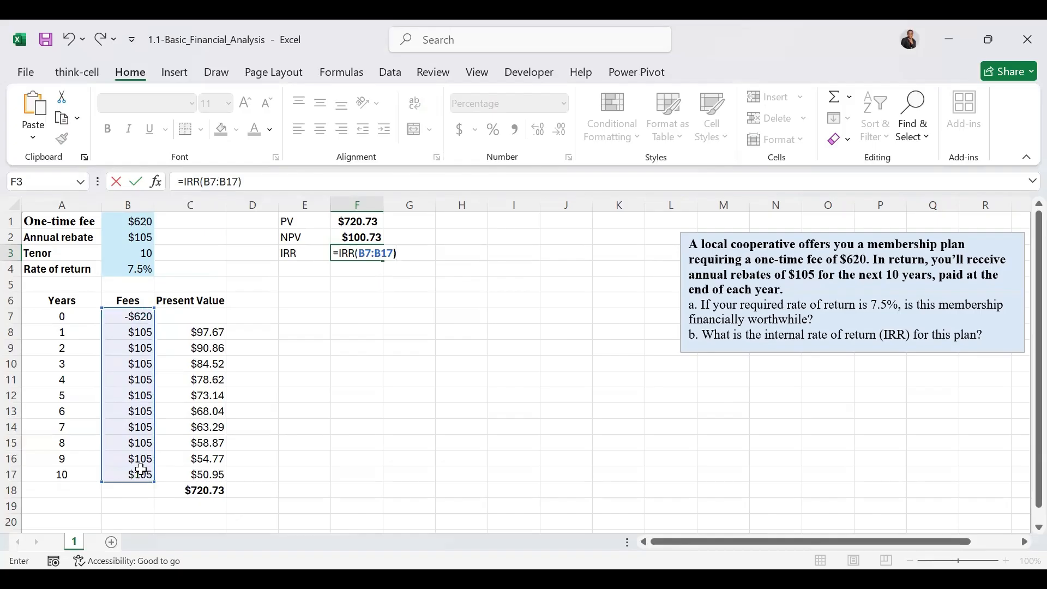
key(ctrl+Return)
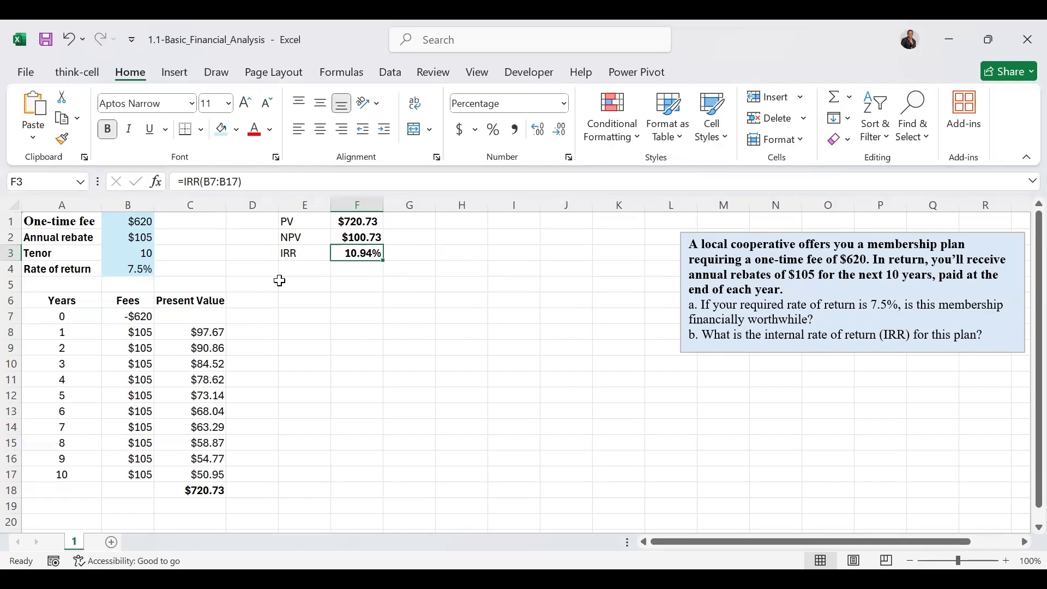
click(357, 236)
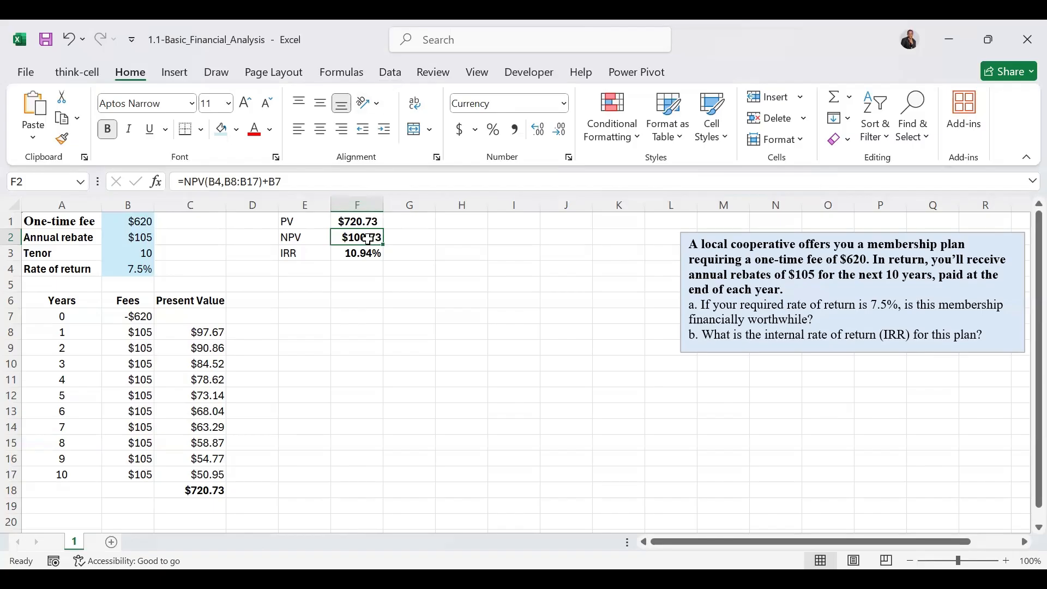
Run Goal Seek to bring the NPV in F2 to 0 by changing the rate of return in B4, discarding the solution
click(389, 81)
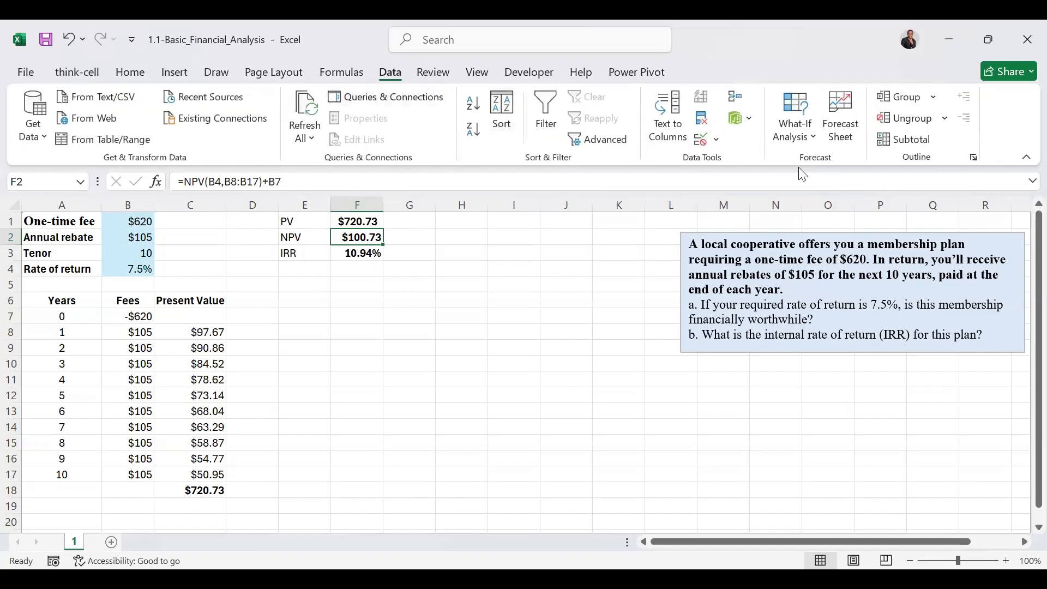
click(808, 144)
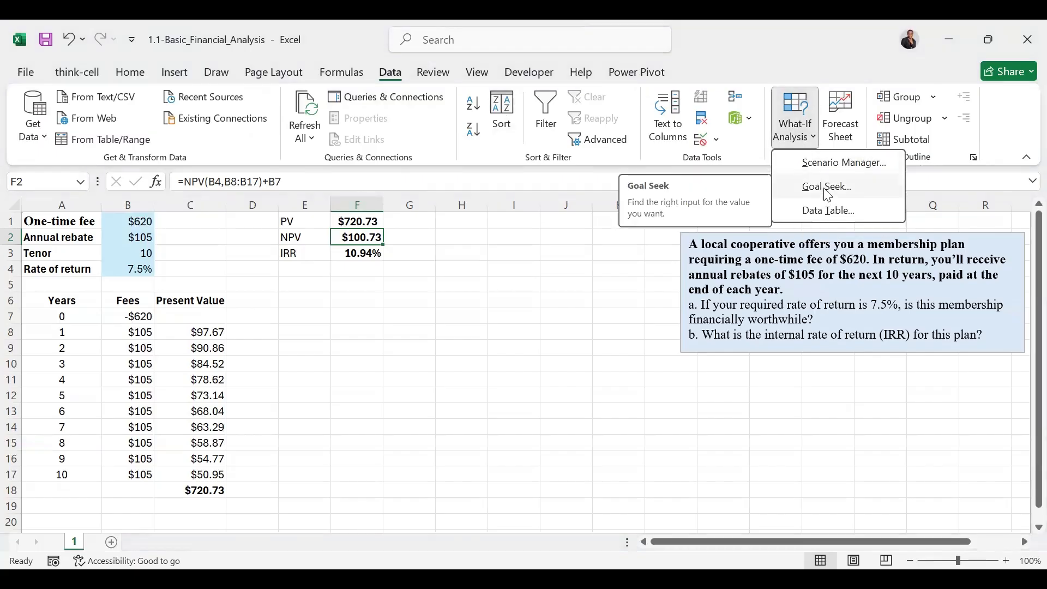
click(826, 188)
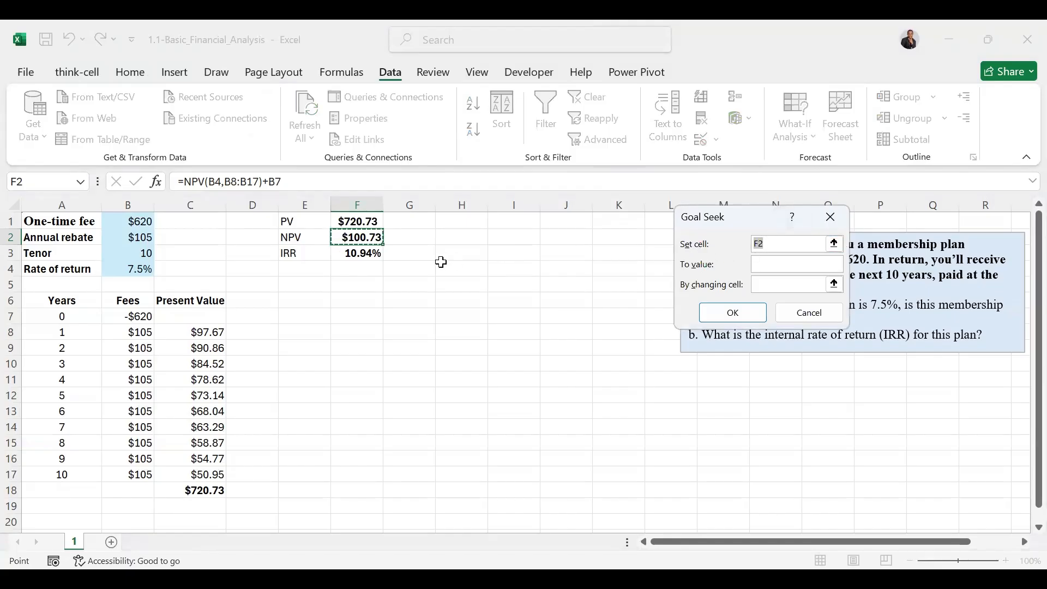
click(772, 262)
text(0)
click(769, 290)
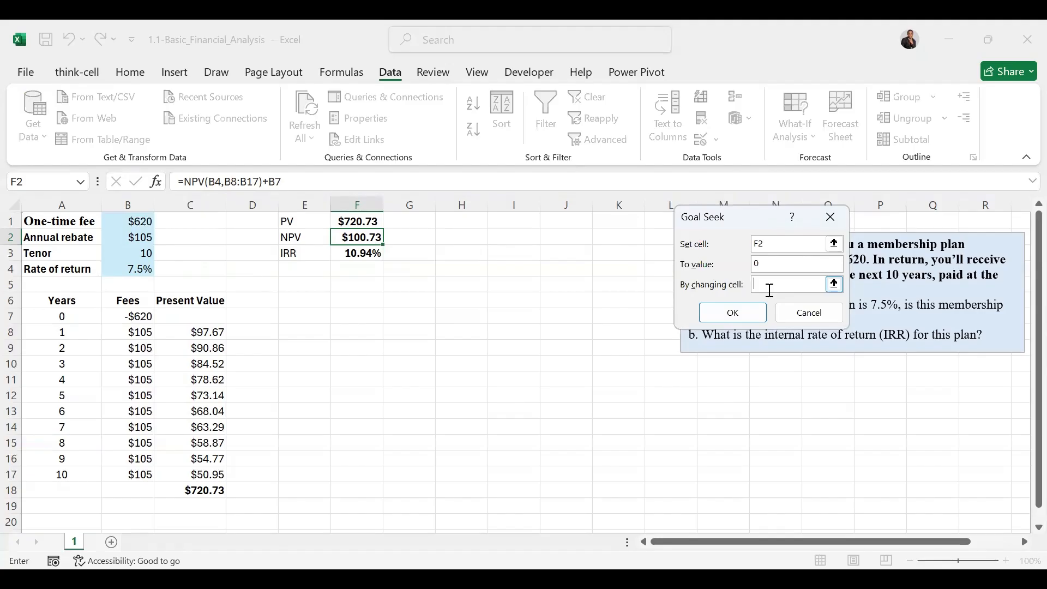
click(137, 274)
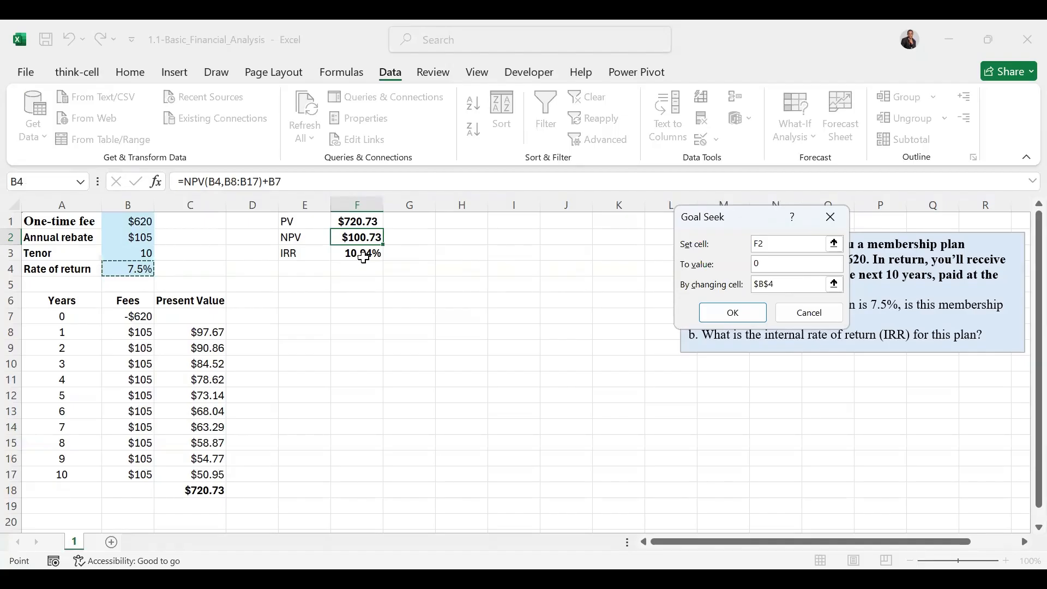
click(738, 314)
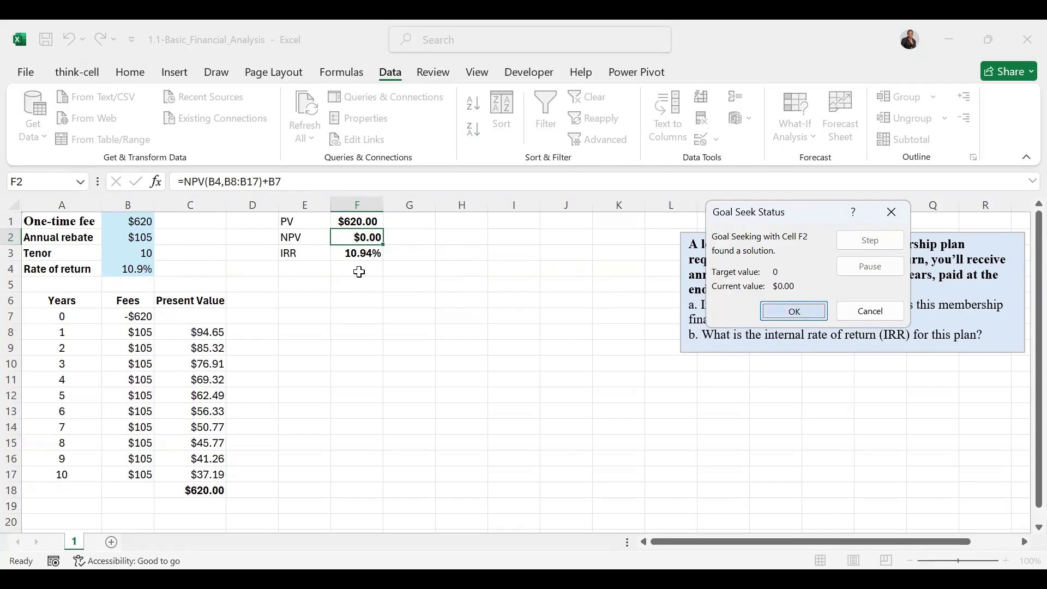
key(Escape)
click(363, 329)
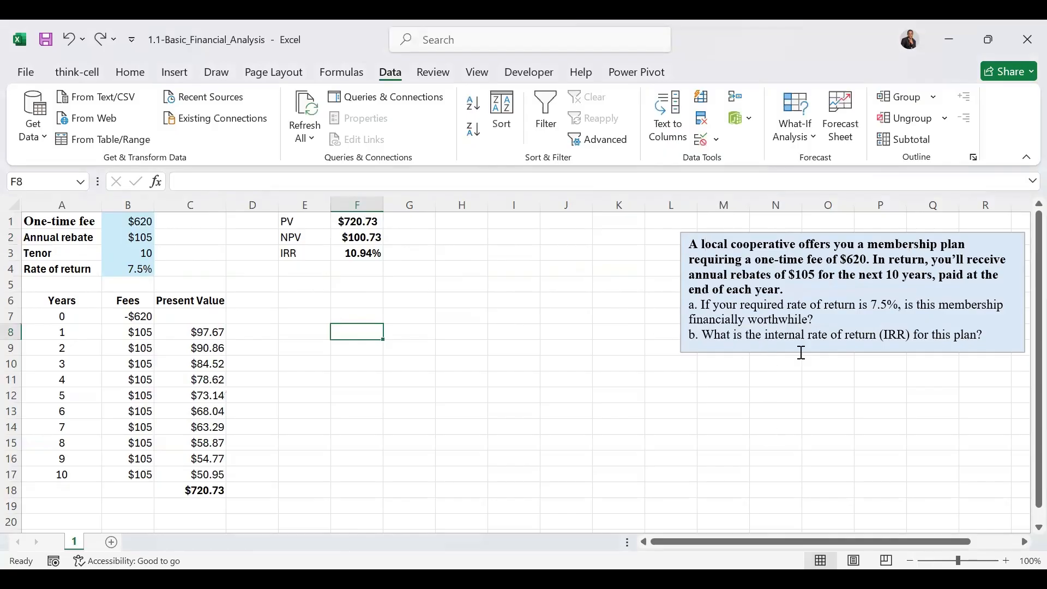